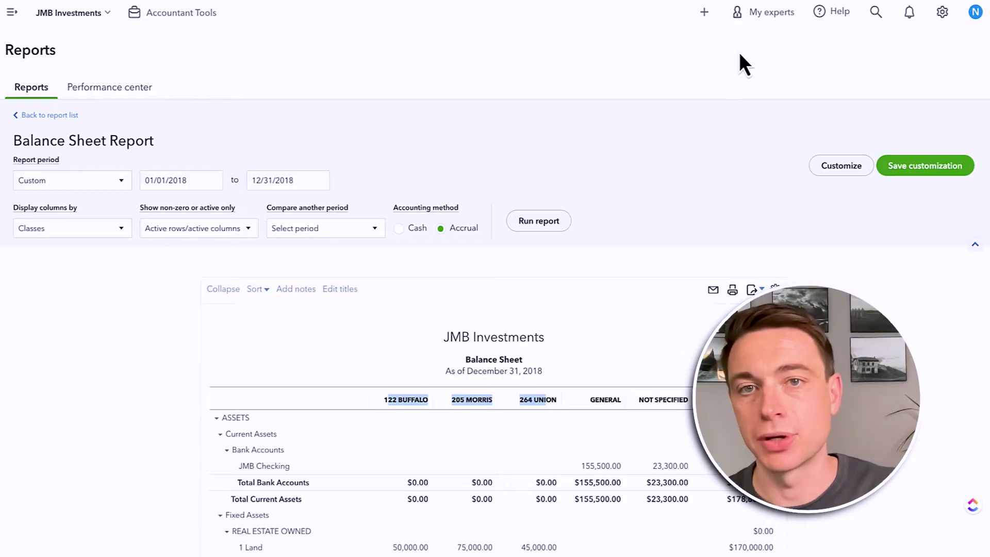
Turn on location tracking in the Categories section of the advanced account settings.
left_click(943, 13)
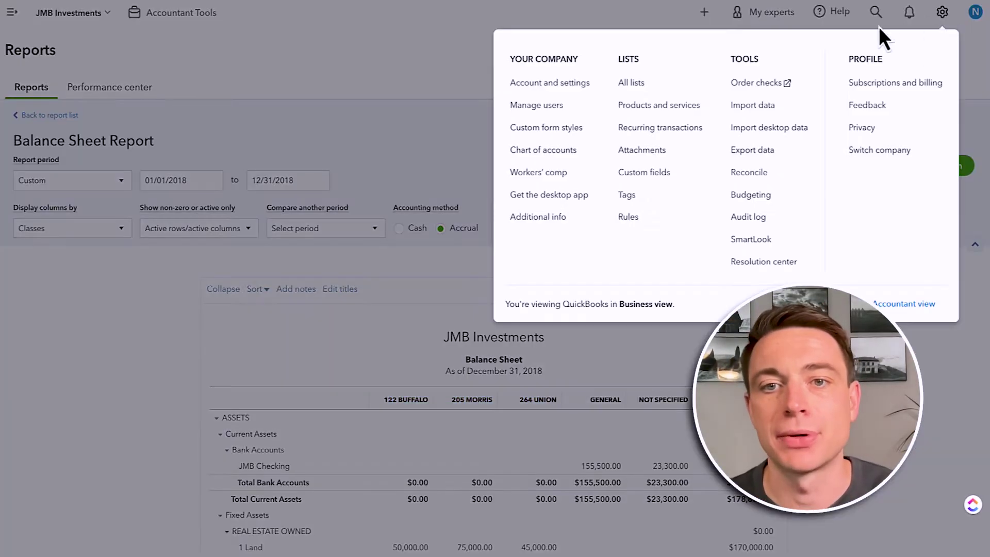
left_click(553, 82)
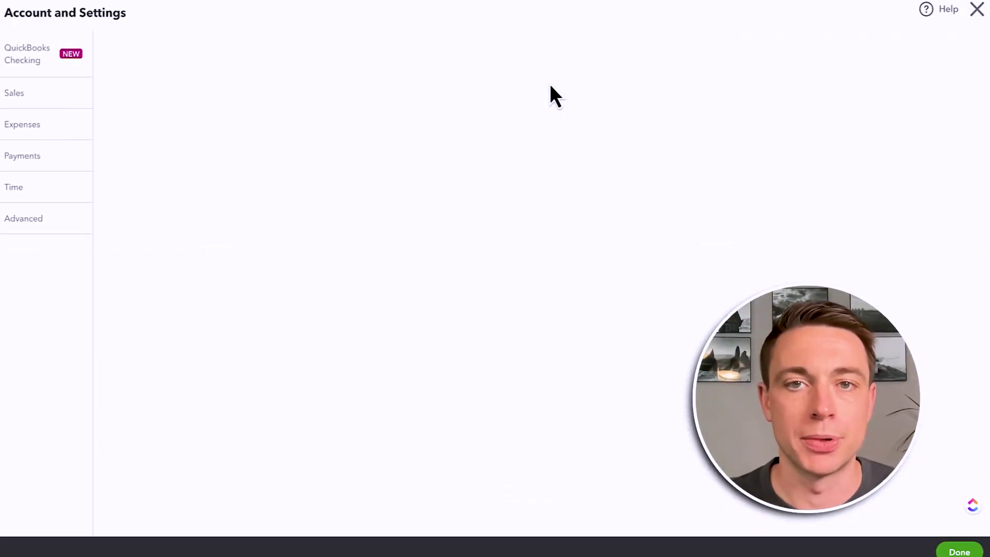
left_click(45, 289)
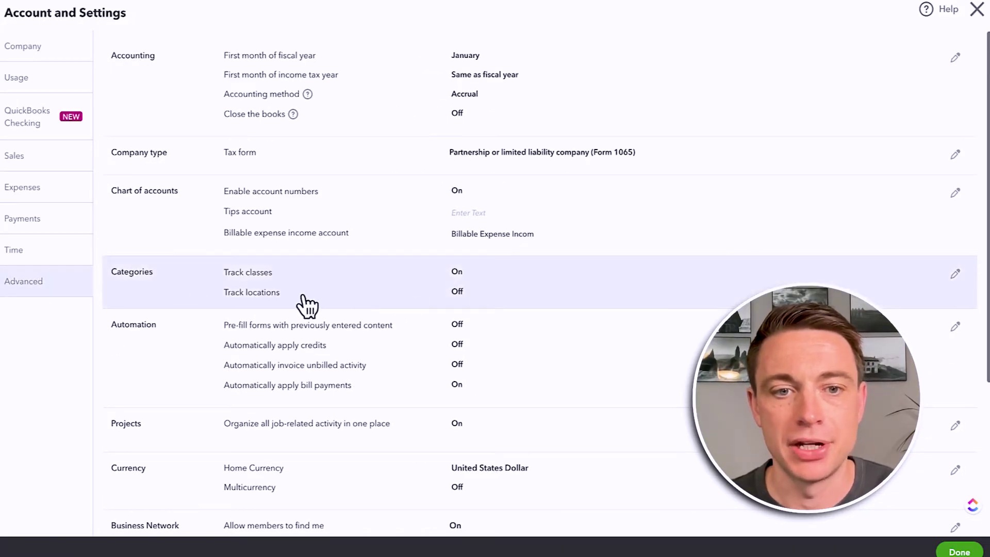
left_click(468, 308)
scroll(403, 382, "down", 1)
left_click(465, 338)
scroll(309, 331, "down", 2)
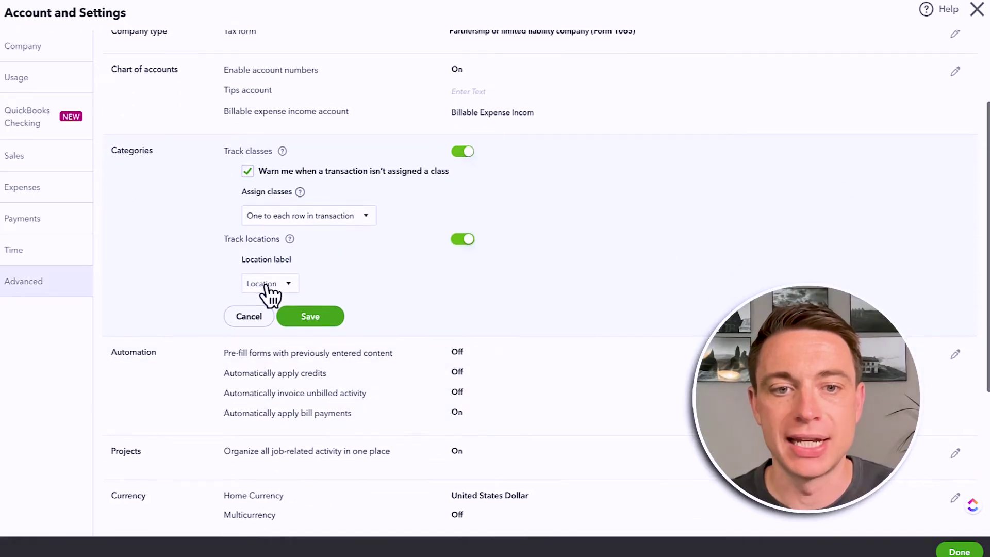
Set the location label to Business, save the category settings and close Account and Settings.
left_click(267, 284)
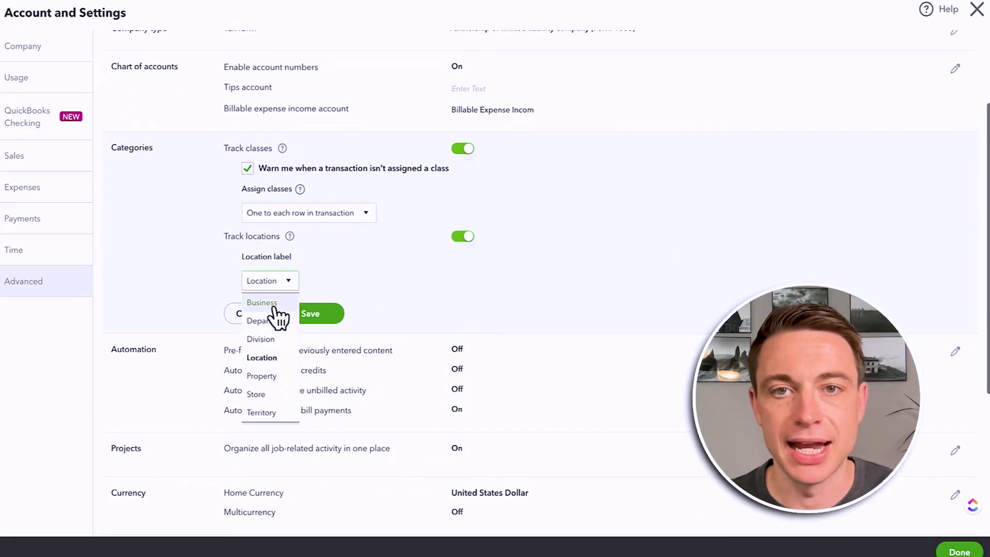
left_click(263, 303)
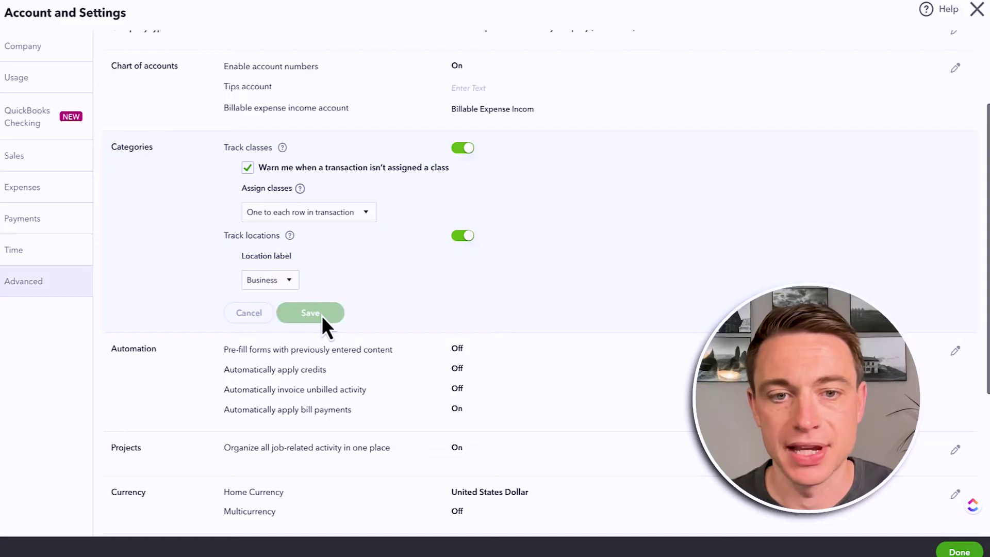
left_click(322, 316)
left_click(960, 551)
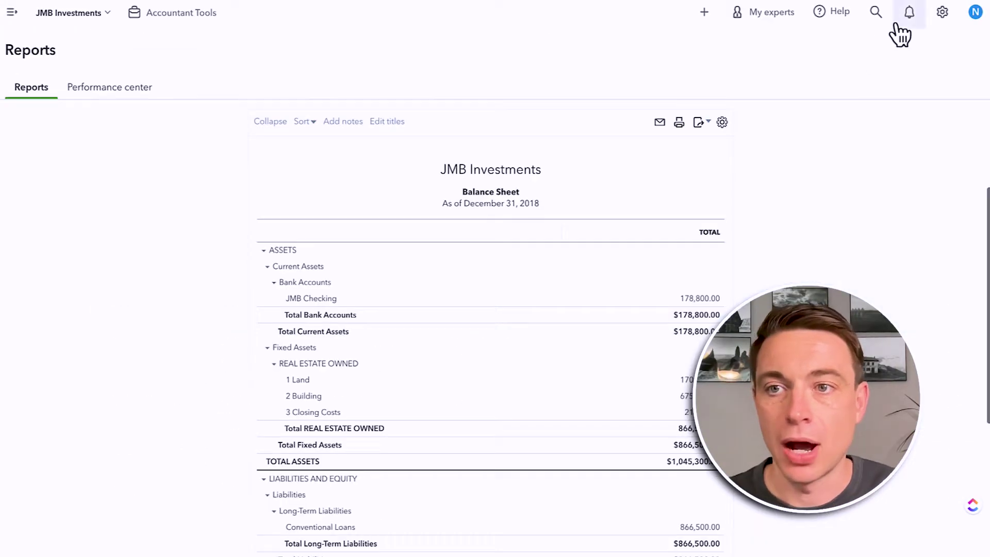
Open the Locations list and review the entities set up as locations.
left_click(943, 11)
left_click(623, 86)
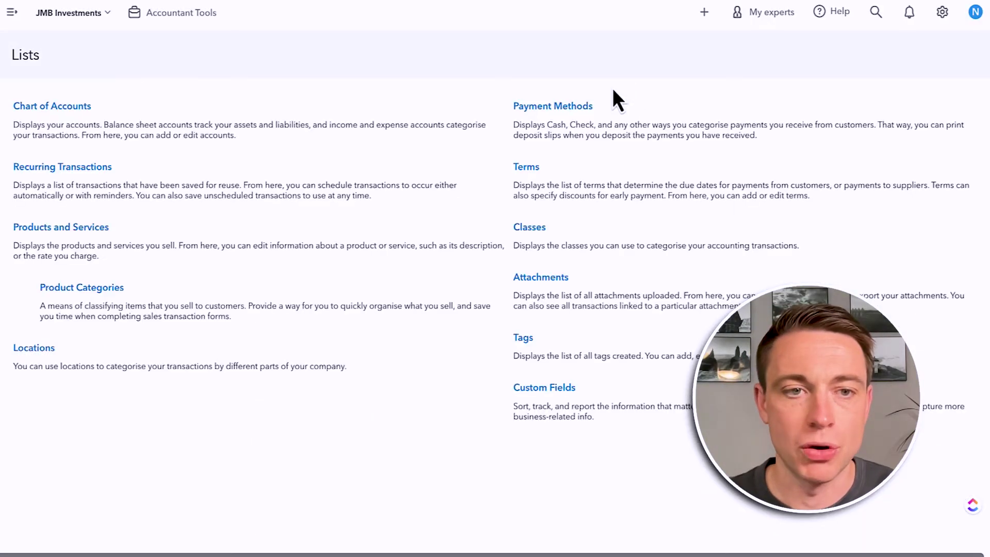
left_click(31, 350)
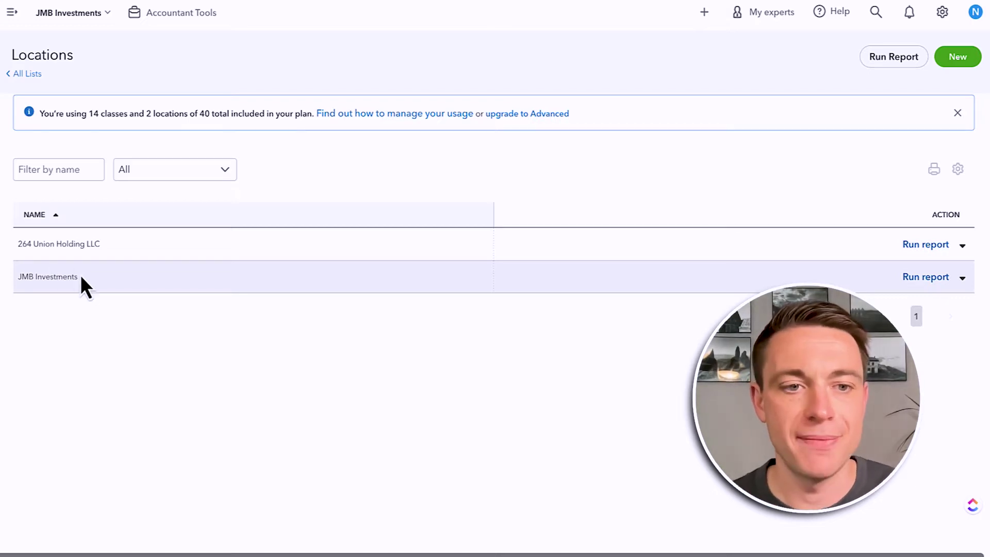
left_click_drag(81, 279, 2, 287)
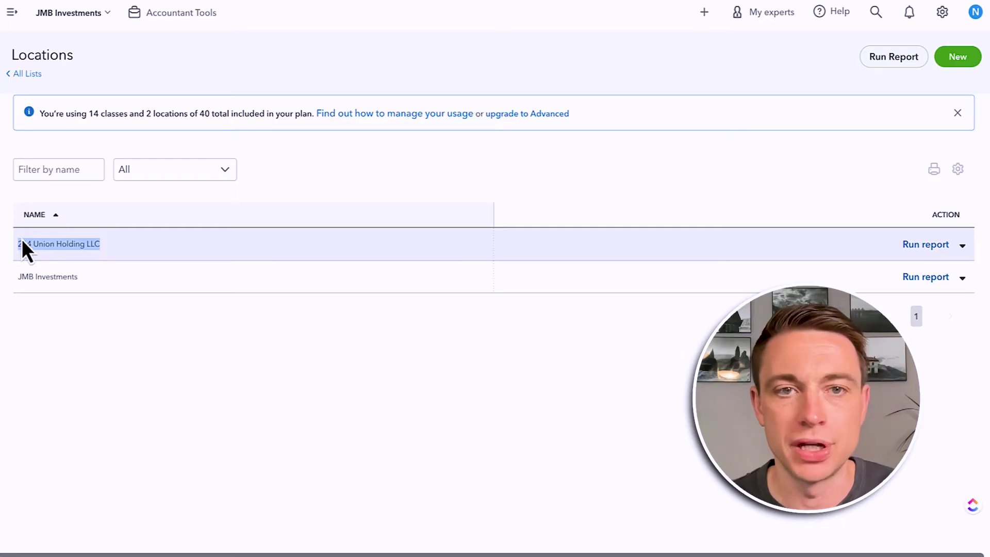
Open the custom balance sheet report covering 01/01/2018 to 12/31/2018 and collapse the navigation menu.
left_click(9, 16)
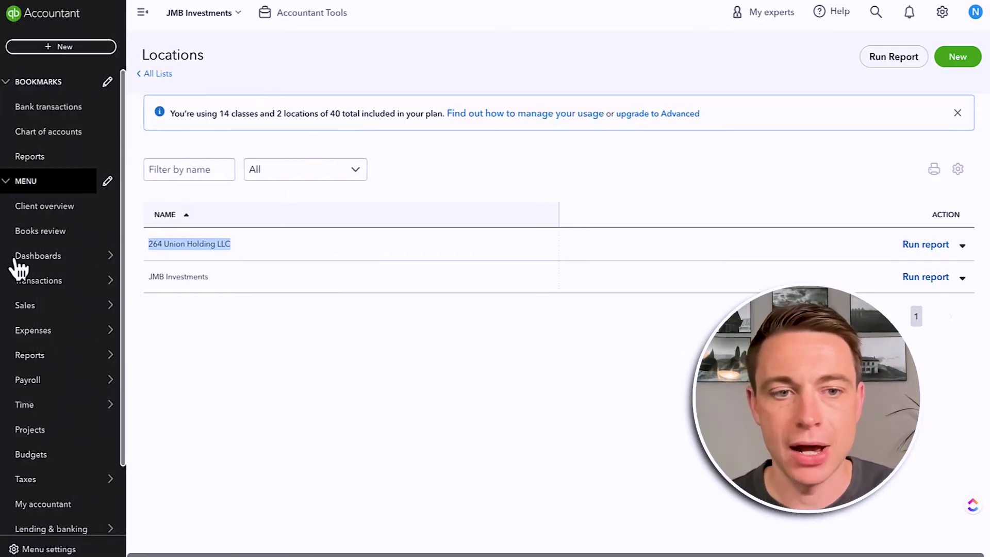
mouse_move(60, 364)
left_click(163, 358)
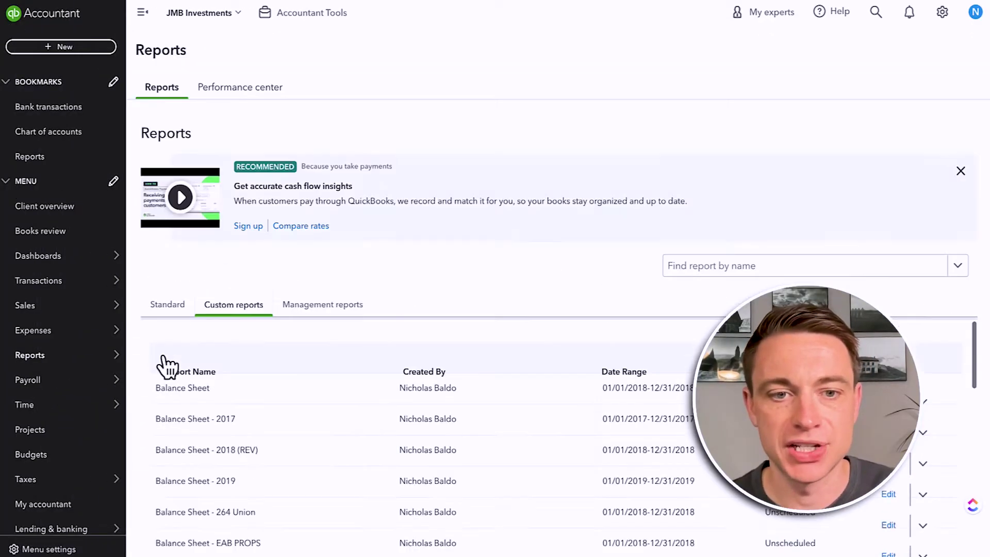
left_click(232, 482)
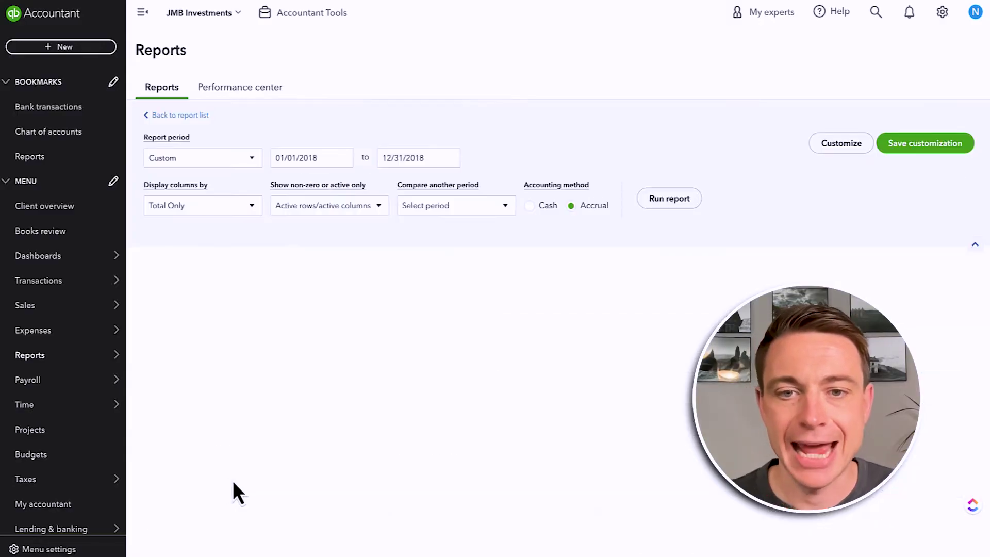
left_click(141, 19)
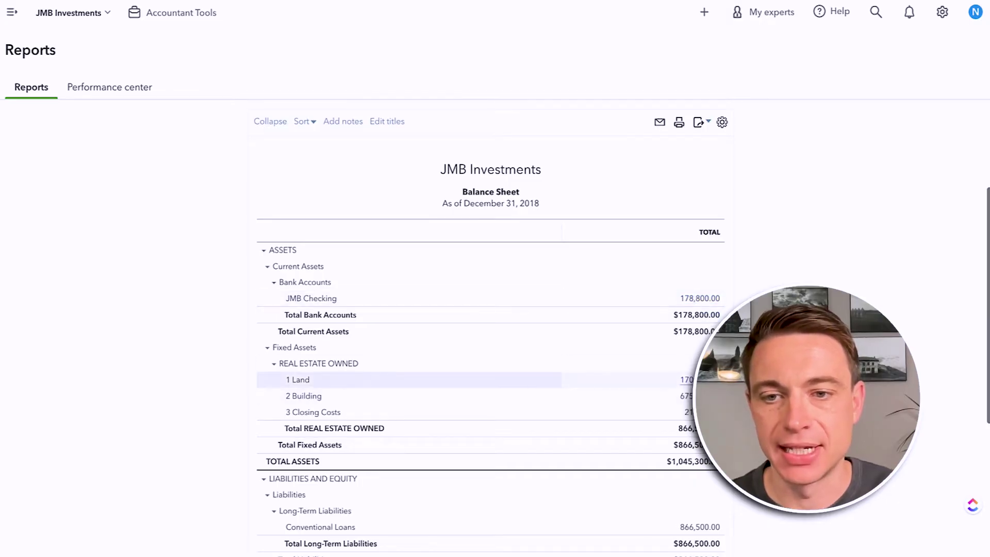
Drill down from the Land balance to its transactions and open journal entry 147.
left_click(702, 379)
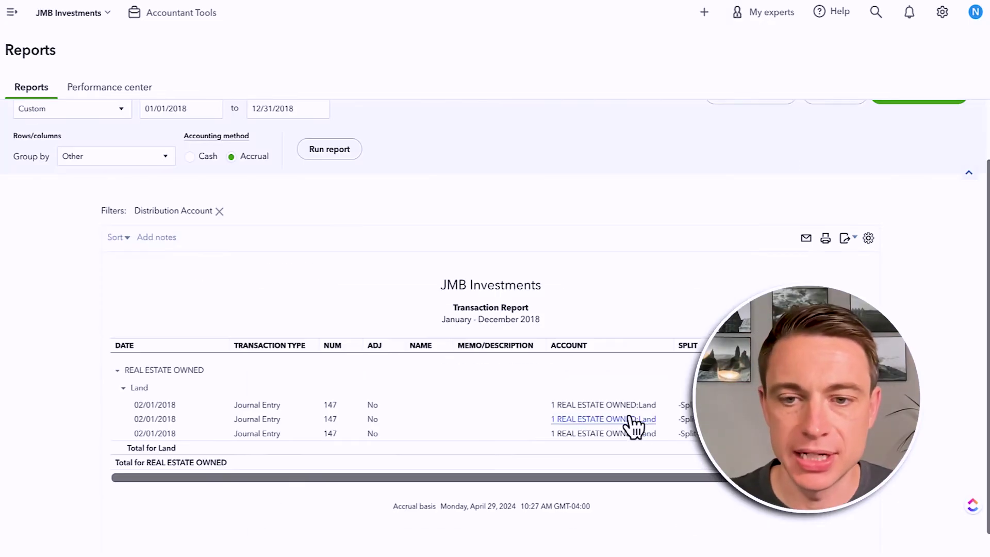
left_click(619, 407)
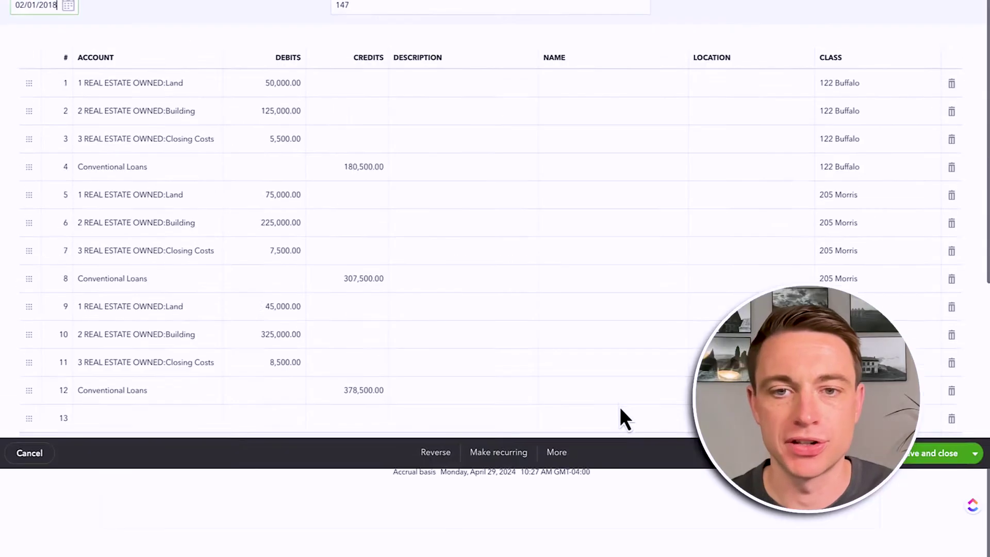
scroll(567, 403, "down", 1)
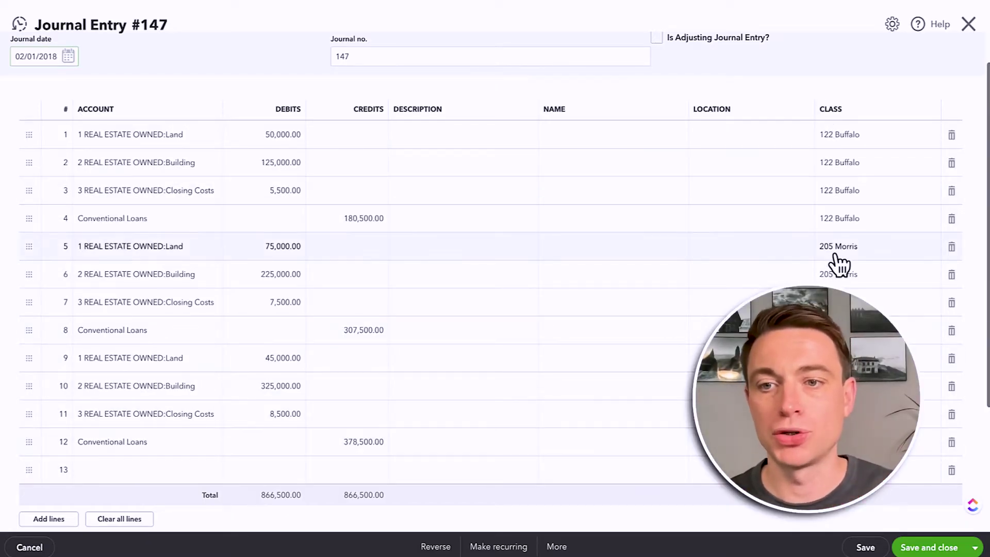
Assign the JMB Investments location to lines 1 through 4 of the journal entry, the 122 Buffalo lines.
left_click(758, 135)
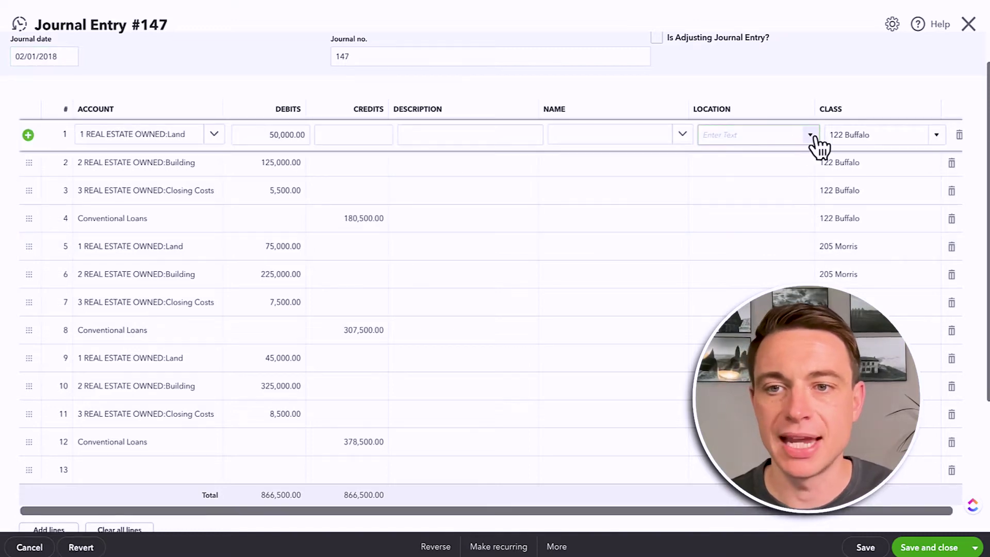
left_click(810, 136)
left_click(771, 202)
left_click(802, 166)
left_click(811, 162)
left_click(772, 227)
left_click(771, 199)
left_click(811, 192)
left_click(772, 256)
left_click(785, 227)
left_click(810, 218)
left_click(772, 283)
Assign the JMB Investments location to lines 5 through 8 of the journal entry, the 205 Morris lines.
left_click(772, 246)
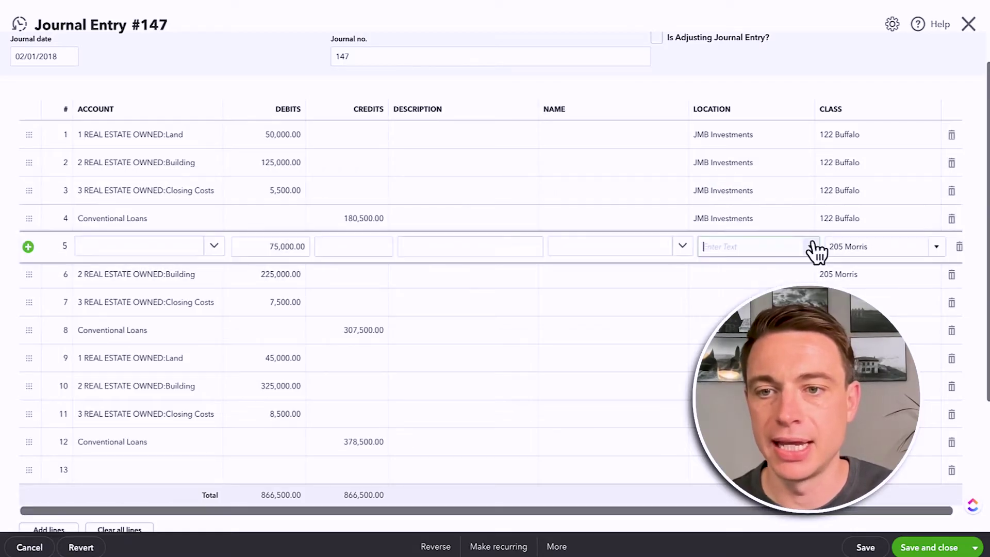
left_click(811, 246)
left_click(772, 313)
left_click(797, 274)
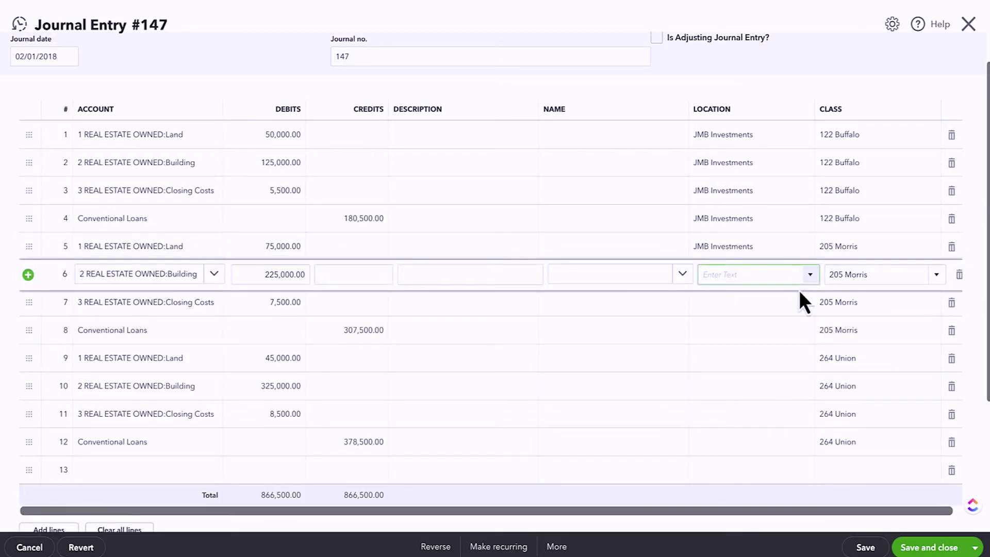
left_click(805, 283)
left_click(769, 342)
left_click(800, 307)
left_click(811, 304)
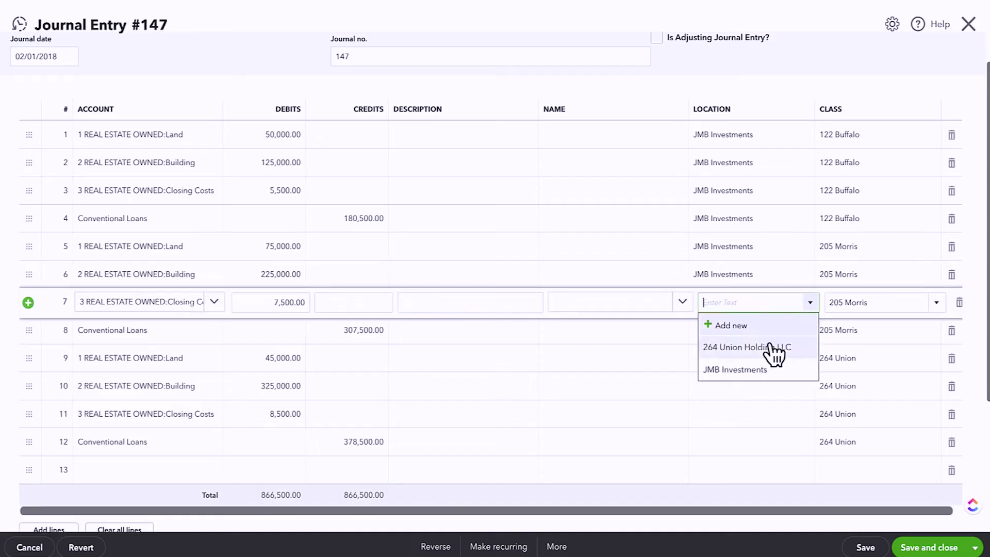
left_click(756, 372)
left_click(791, 338)
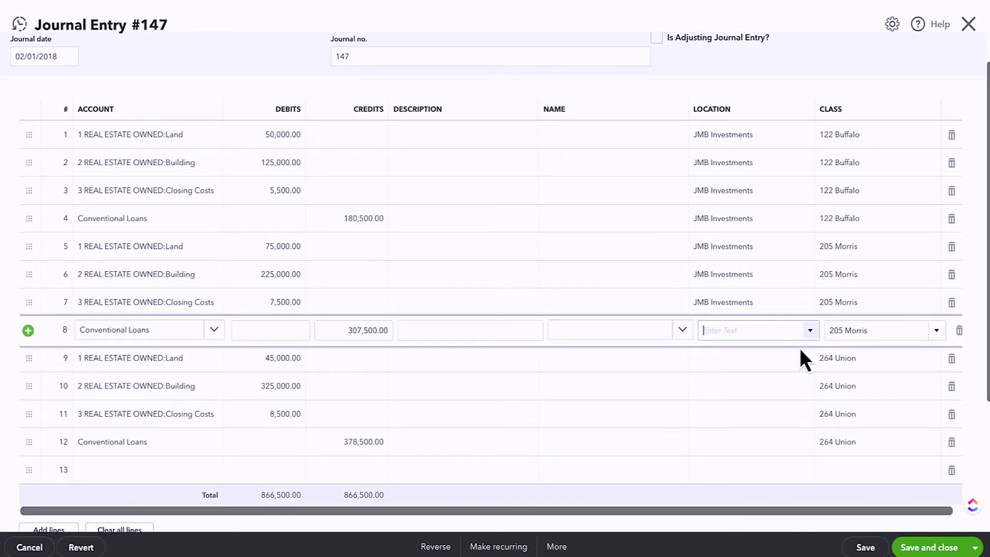
left_click(810, 331)
left_click(775, 400)
Assign the 264 Union Holding LLC location to lines 9 through 12, the 264 Union lines, and save and close the entry.
left_click(763, 358)
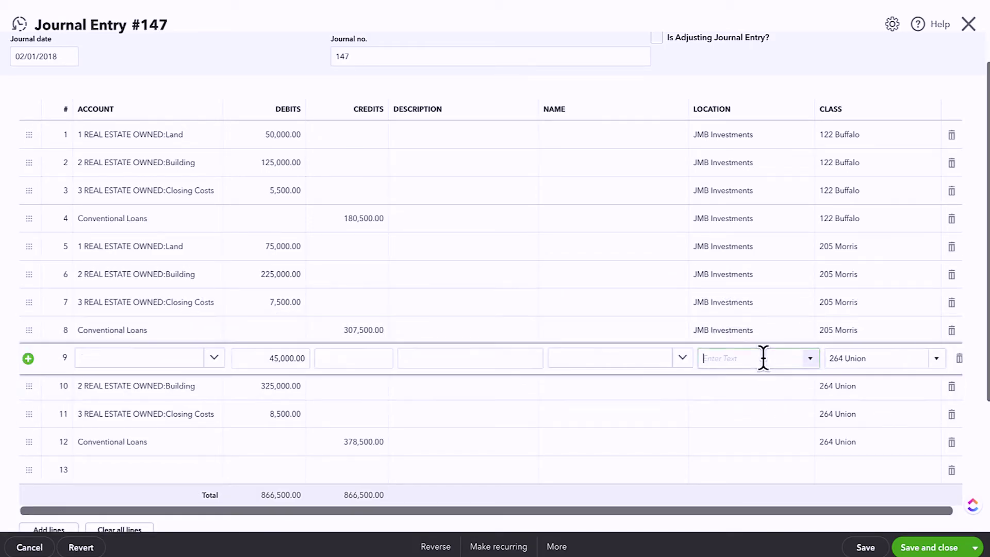
left_click(810, 360)
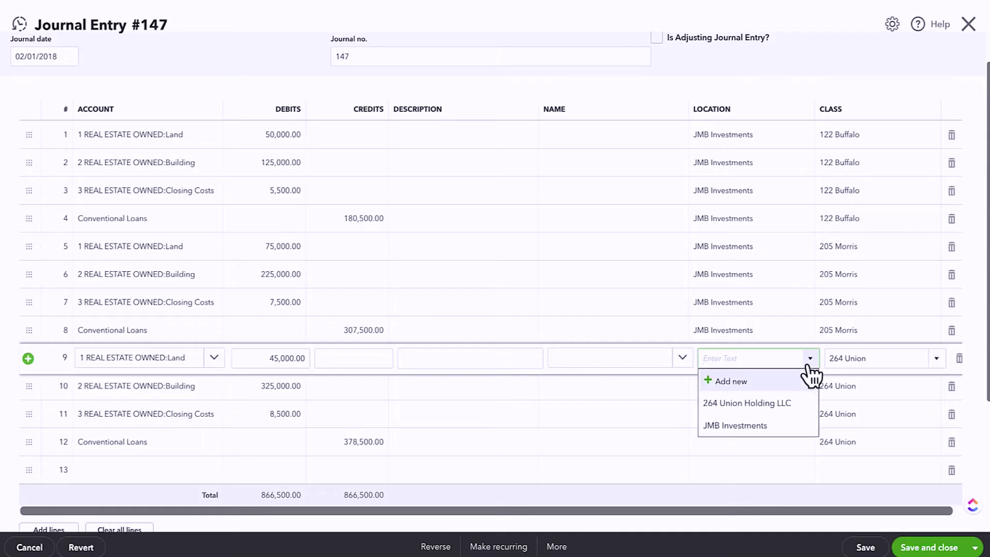
left_click(787, 412)
left_click(794, 397)
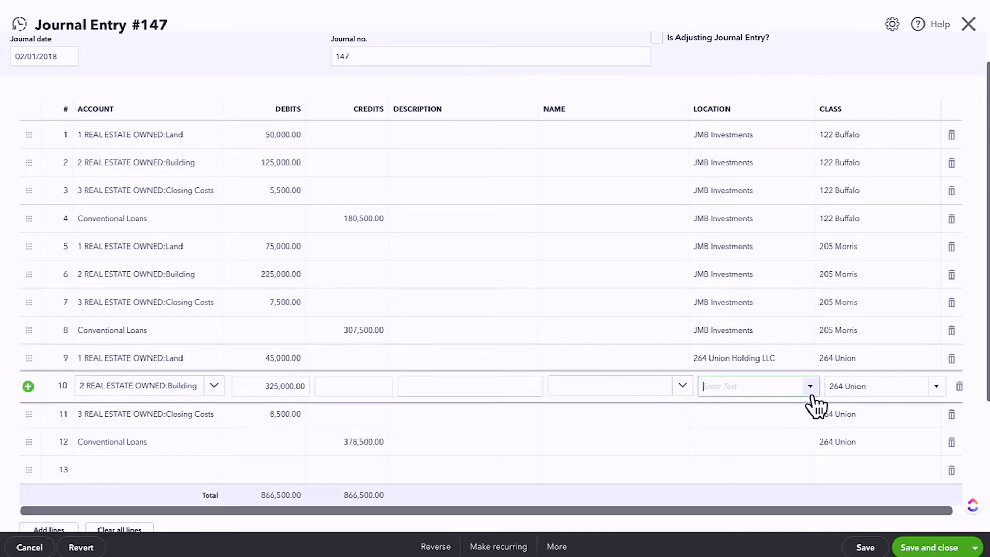
left_click(811, 386)
left_click(746, 432)
left_click(785, 414)
left_click(811, 415)
left_click(747, 467)
left_click(791, 445)
left_click(810, 442)
left_click(750, 492)
left_click(800, 78)
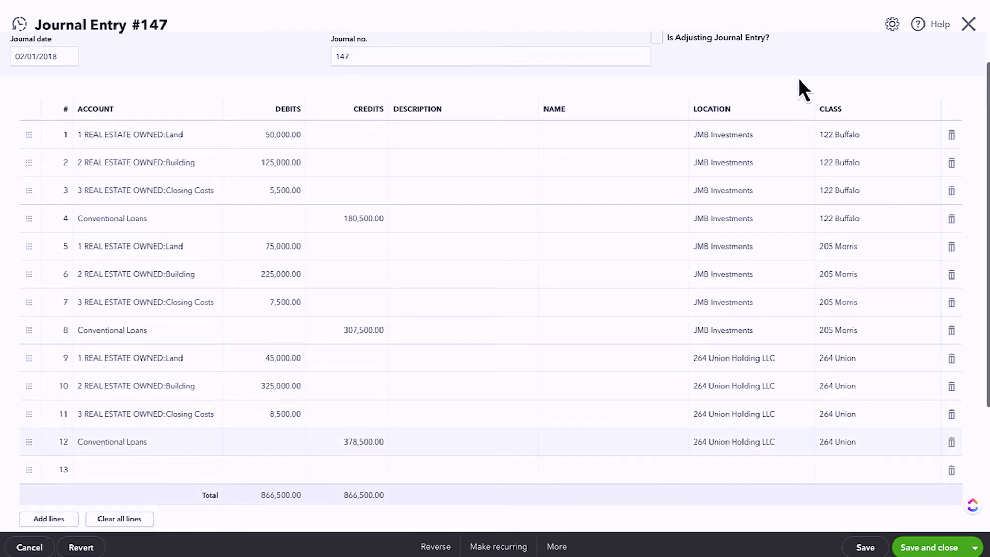
left_click(925, 550)
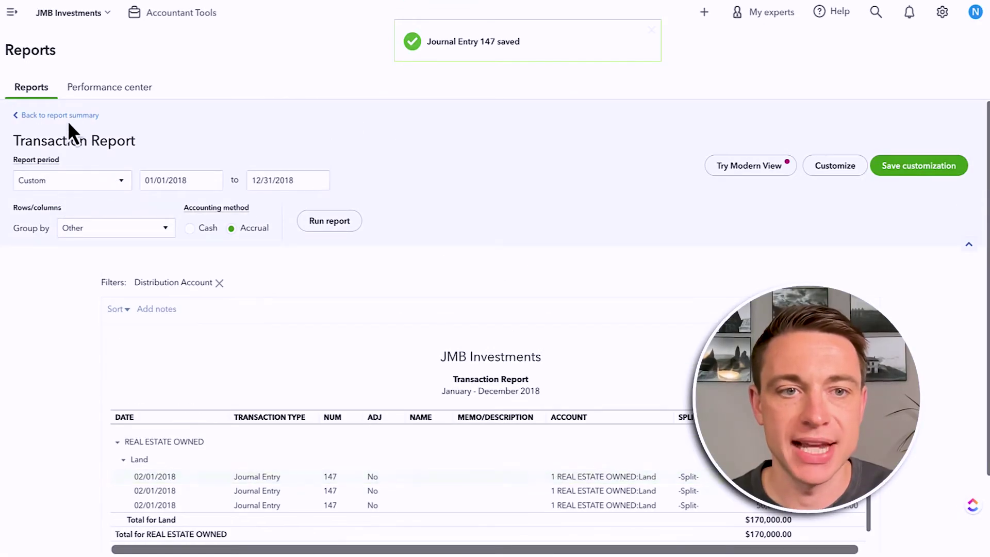
Return to the balance sheet and open journal entry 142 from the first owner's contributions/distributions balance.
left_click(66, 116)
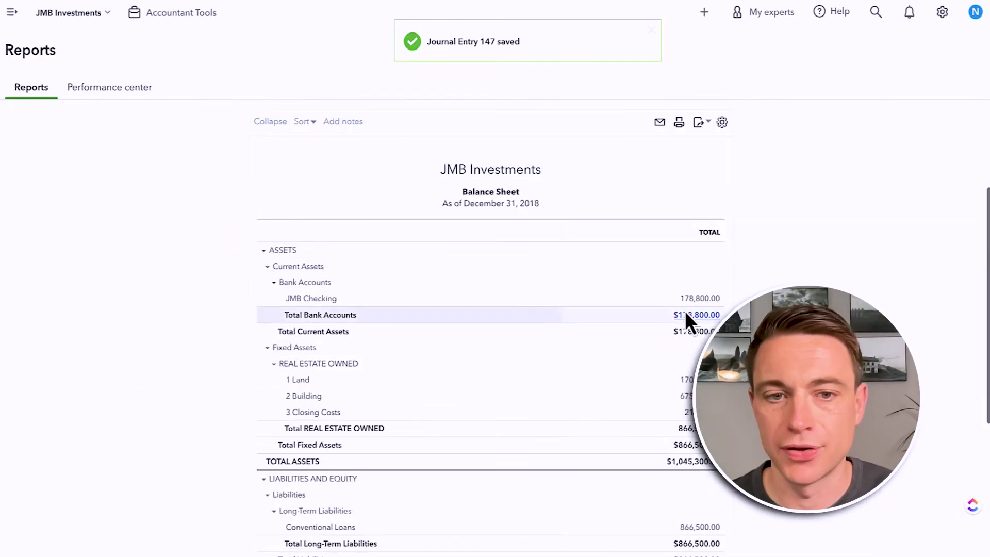
scroll(623, 338, "down", 4)
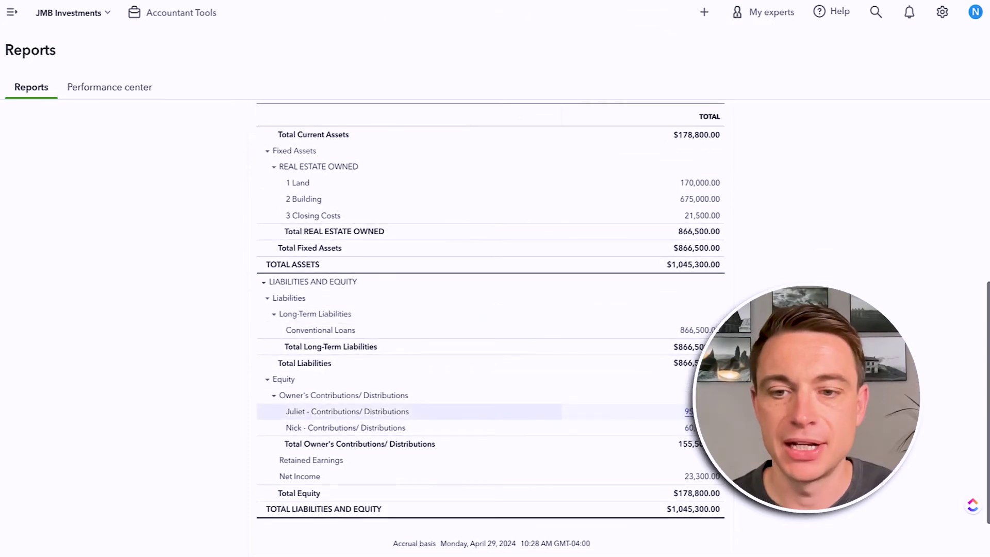
left_click(689, 411)
left_click(653, 437)
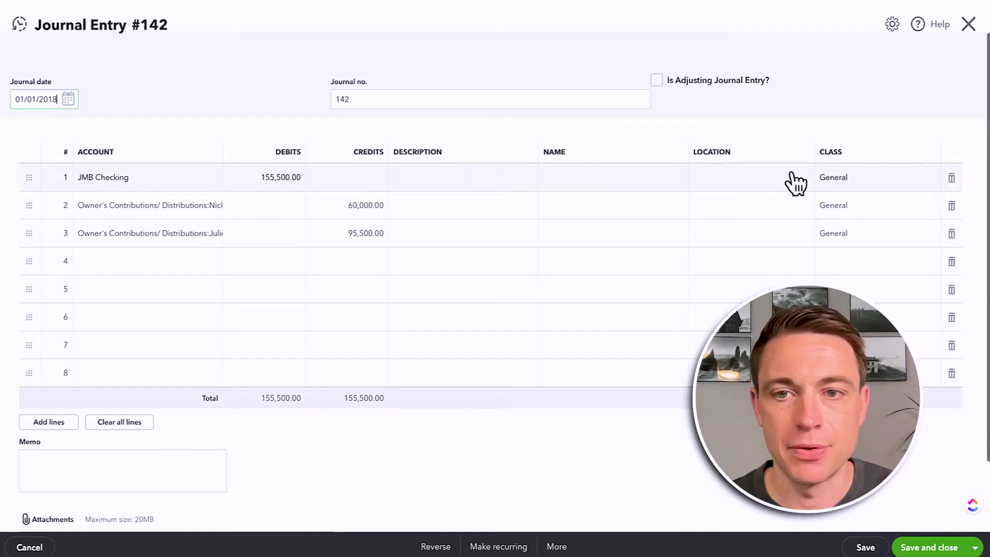
Assign the JMB Investments location to all three lines of journal entry 142 and save and close it.
left_click(735, 182)
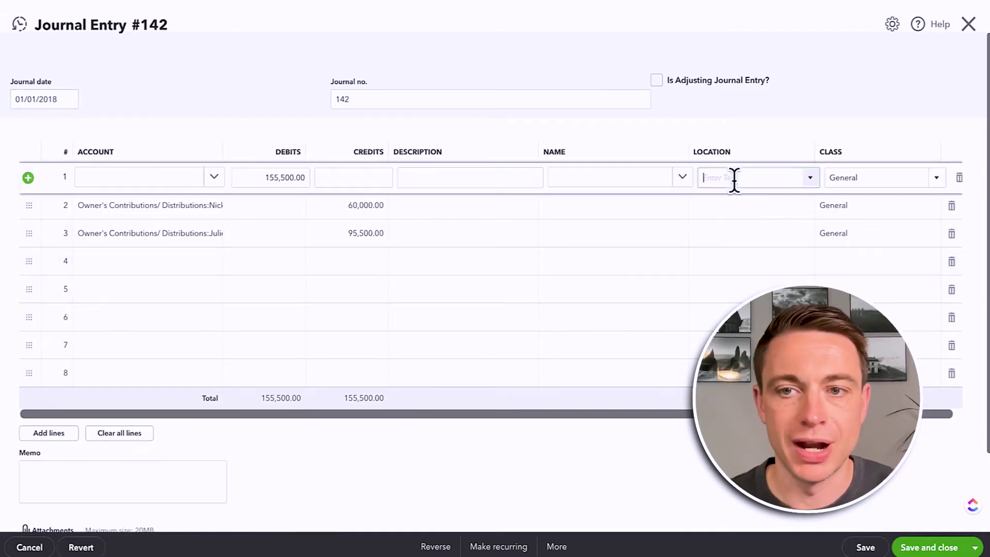
left_click(814, 181)
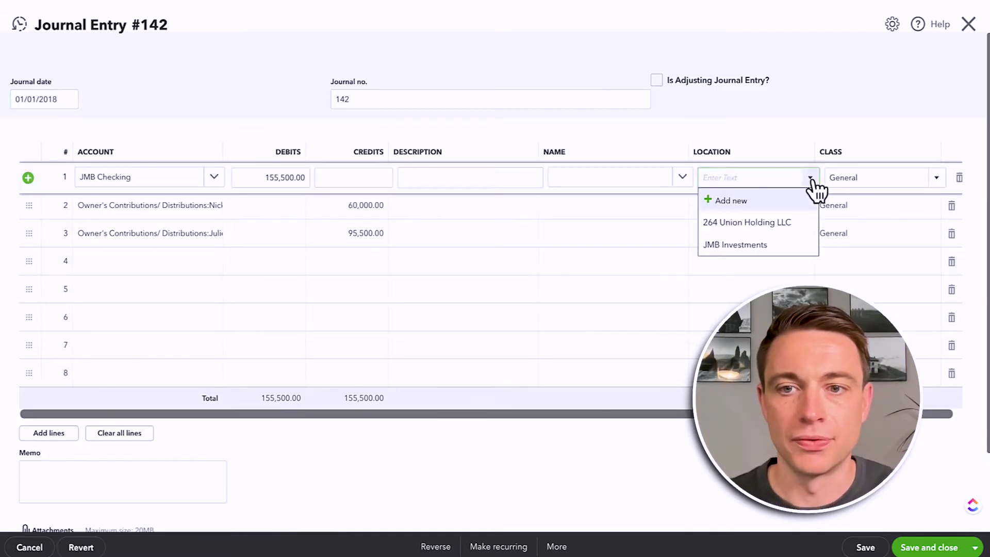
left_click(775, 247)
left_click(775, 206)
left_click(809, 206)
left_click(766, 271)
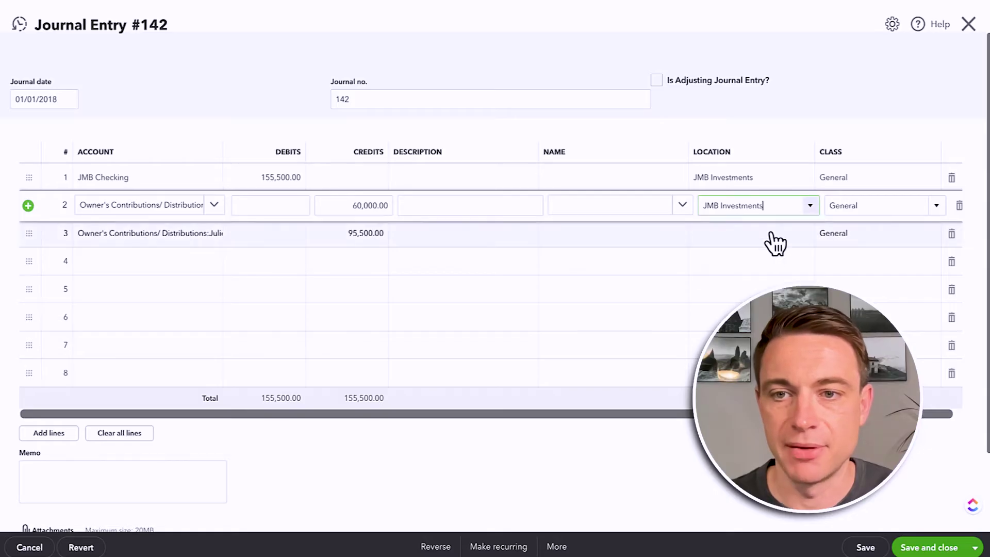
left_click(806, 235)
left_click(807, 235)
left_click(764, 301)
left_click(822, 518)
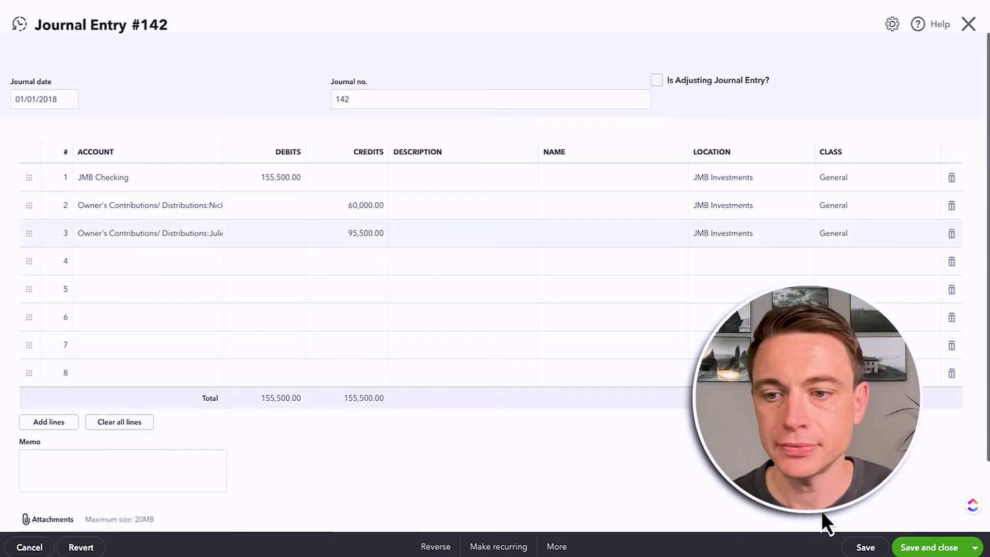
left_click(948, 547)
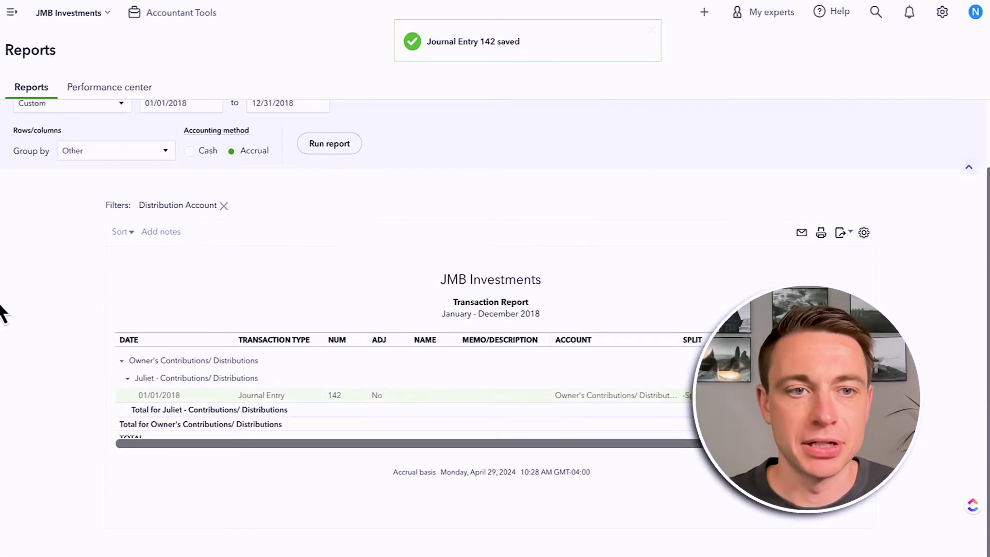
Return to the balance sheet, drill down through net income to the rental income transactions, and open the 04/29/2018 deposit.
left_click(57, 118)
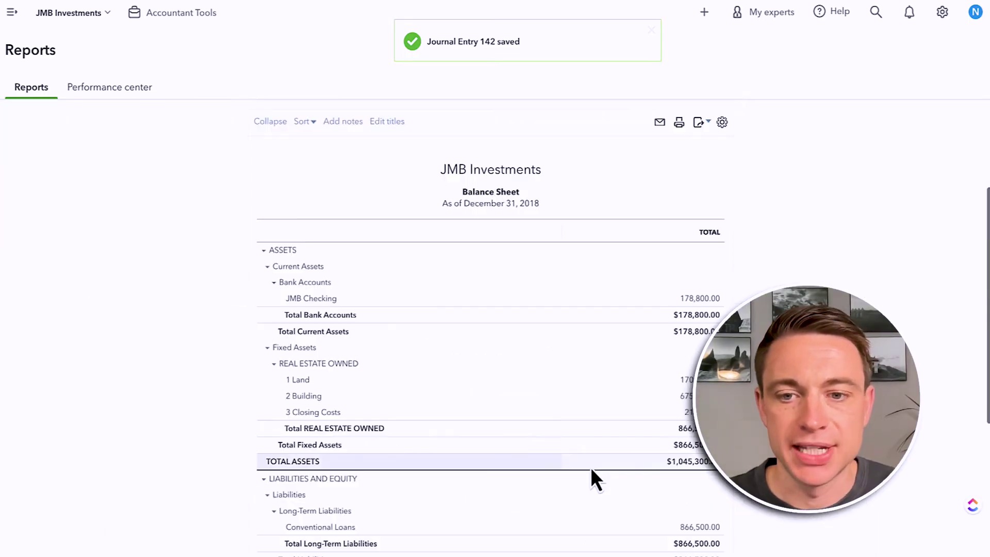
scroll(592, 466, "down", 4)
left_click(693, 454)
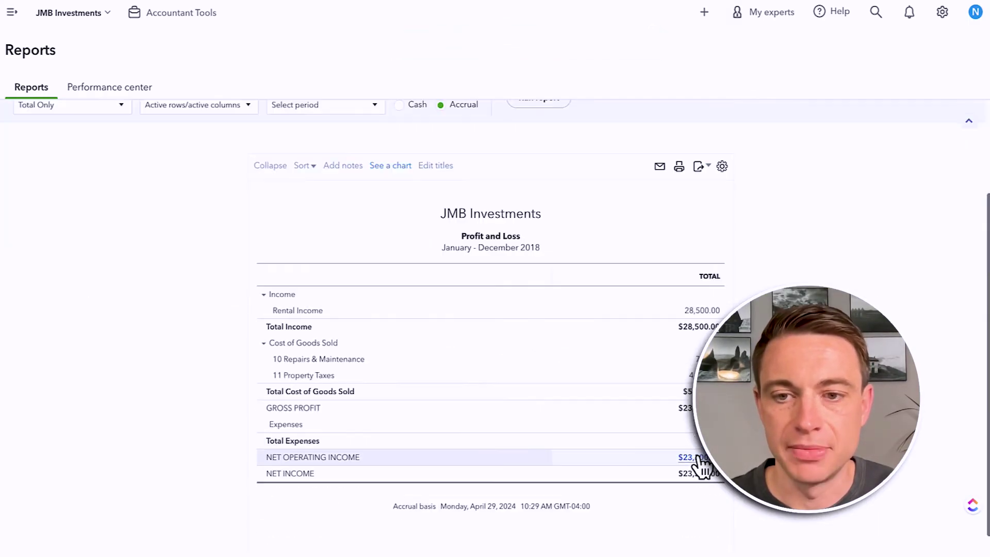
left_click(703, 310)
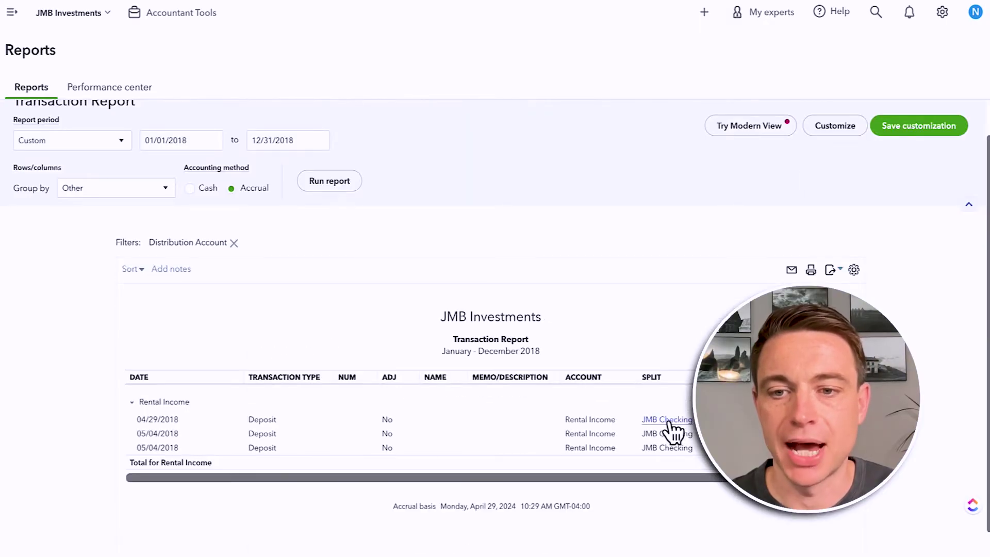
left_click(669, 422)
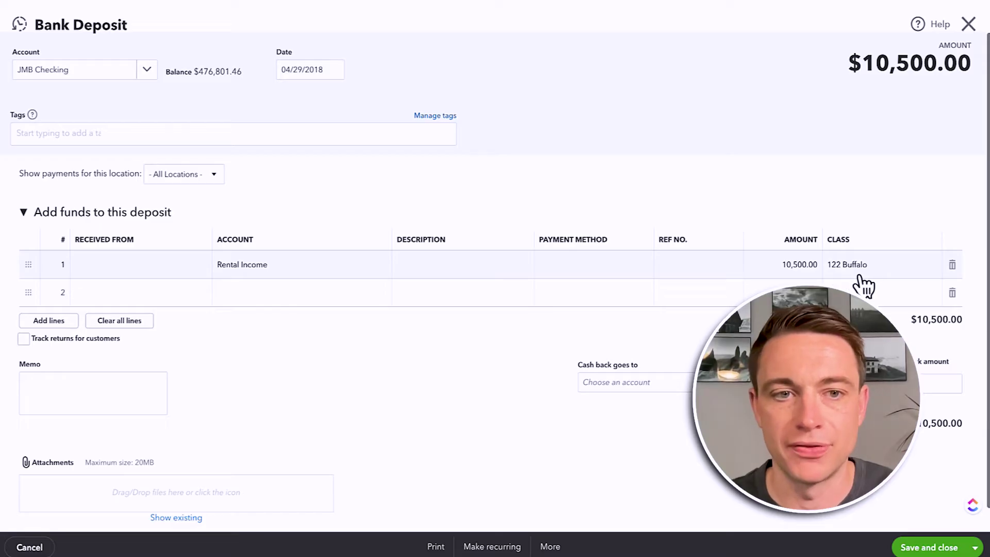
Assign the JMB Investments location to the 122 Buffalo rental income deposit and save and close it.
left_click(174, 176)
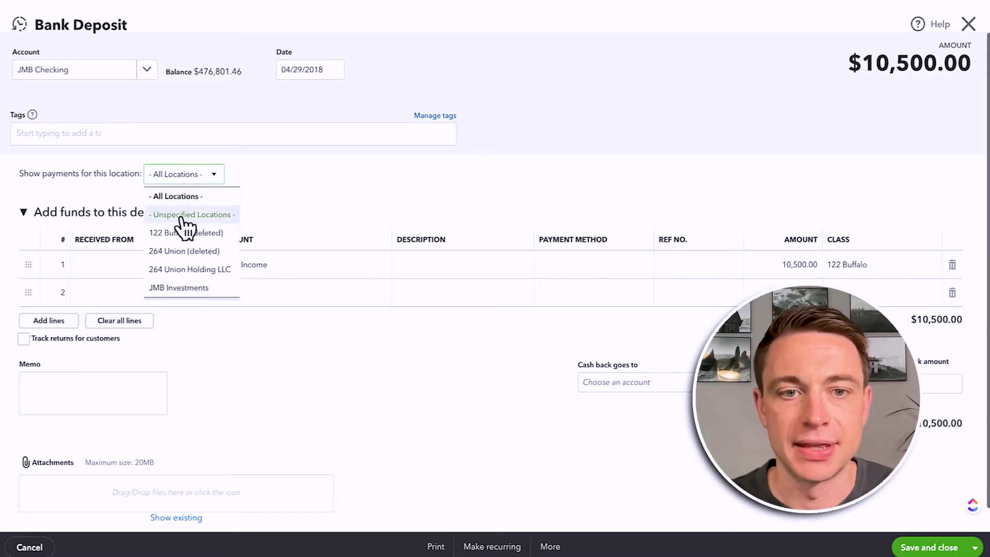
left_click(179, 289)
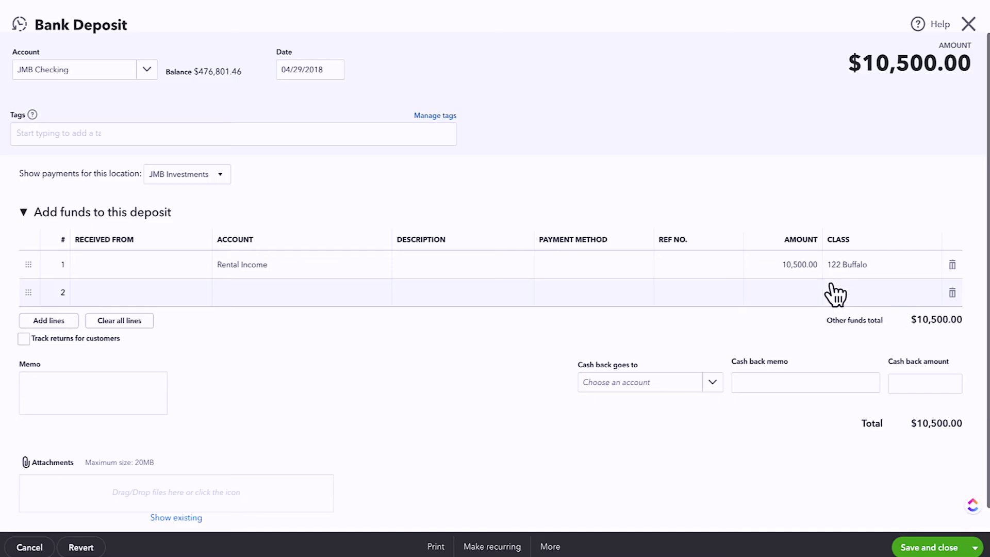
left_click(918, 548)
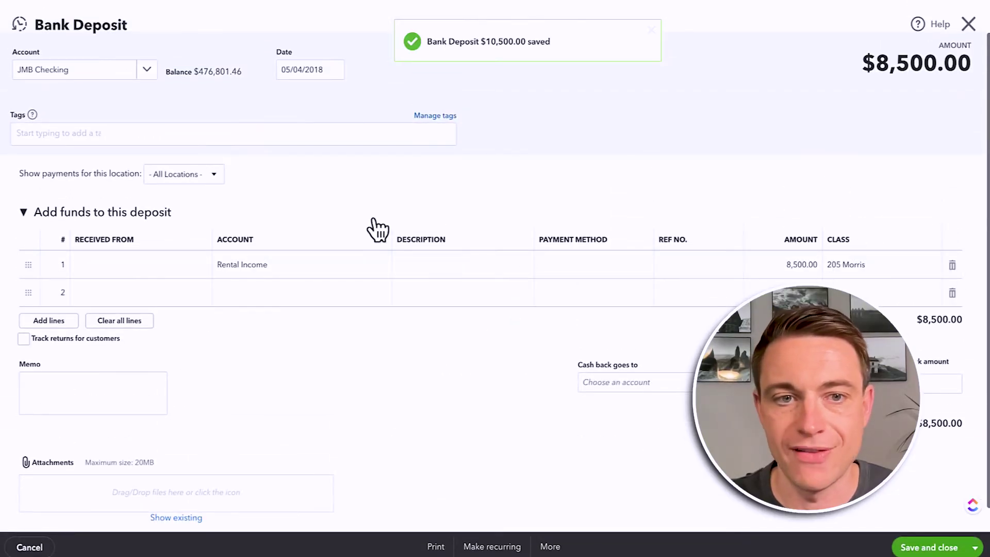
Set the location of the 205 Morris rental income deposit to JMB Investments, saving and closing the deposit.
left_click(200, 180)
left_click(176, 290)
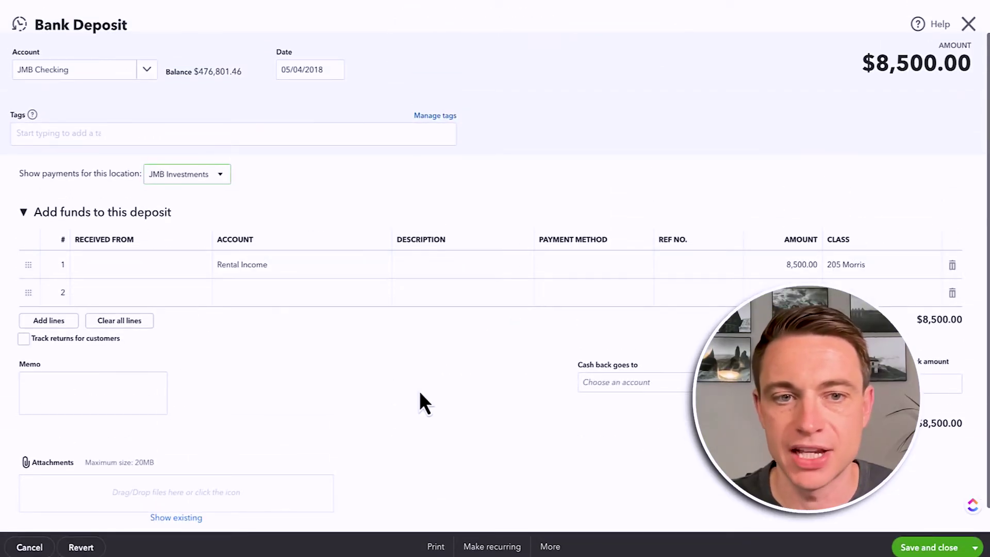
left_click(947, 548)
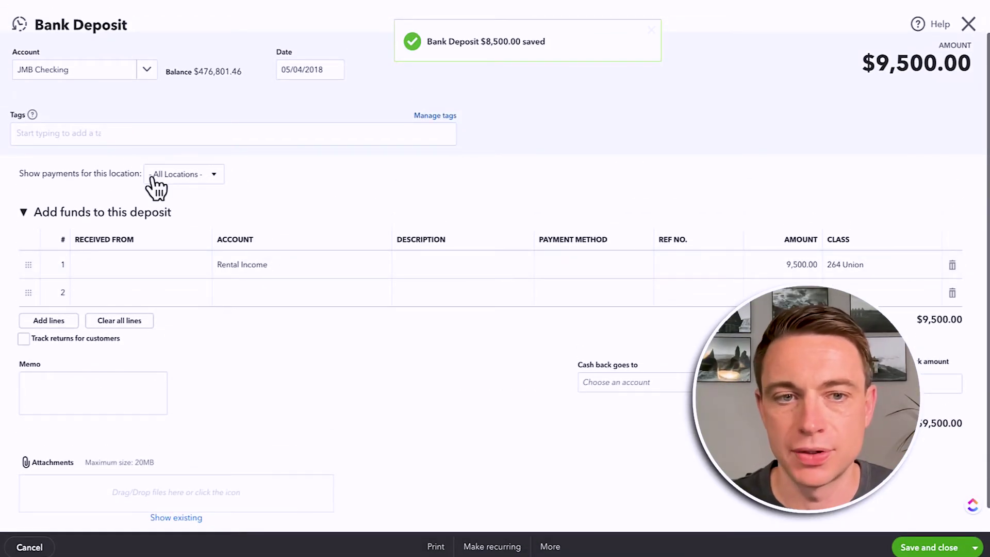
Assign the 264 Union Holding LLC location to the 264 Union rental income deposit and save and close it.
left_click(152, 178)
left_click(176, 271)
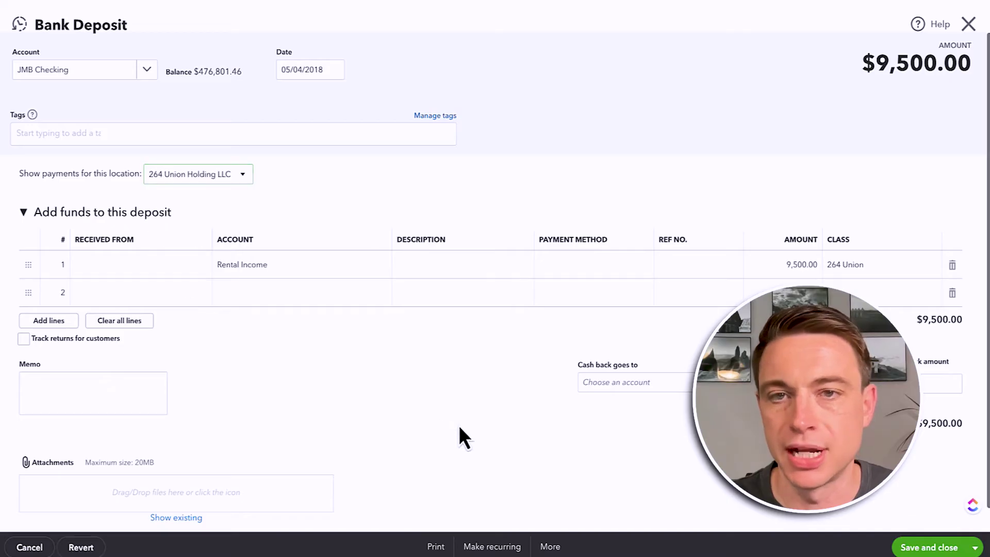
left_click(930, 548)
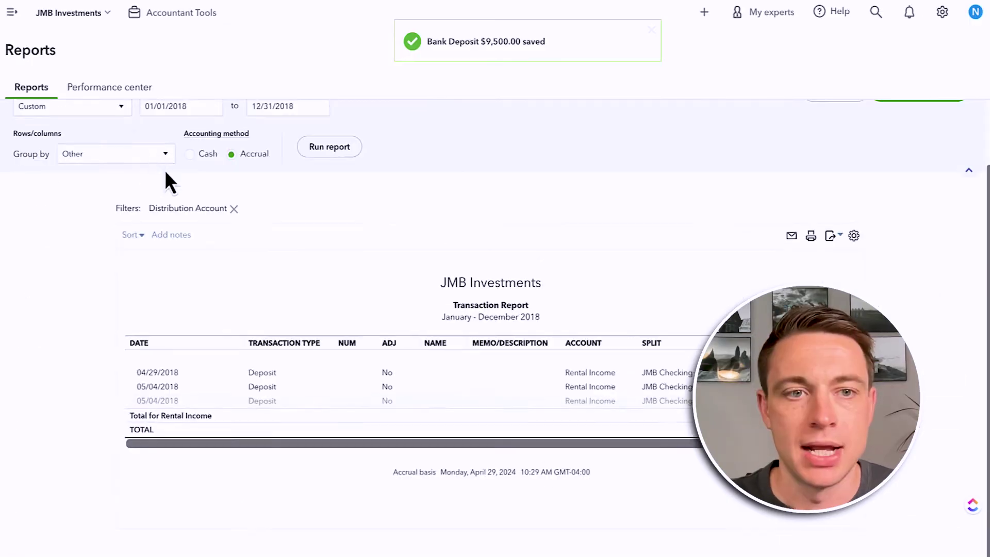
Return to the profit and loss report, open the Home Depot repairs and maintenance expense, assign it to JMB Investments and save it.
scroll(165, 178, "up", 2)
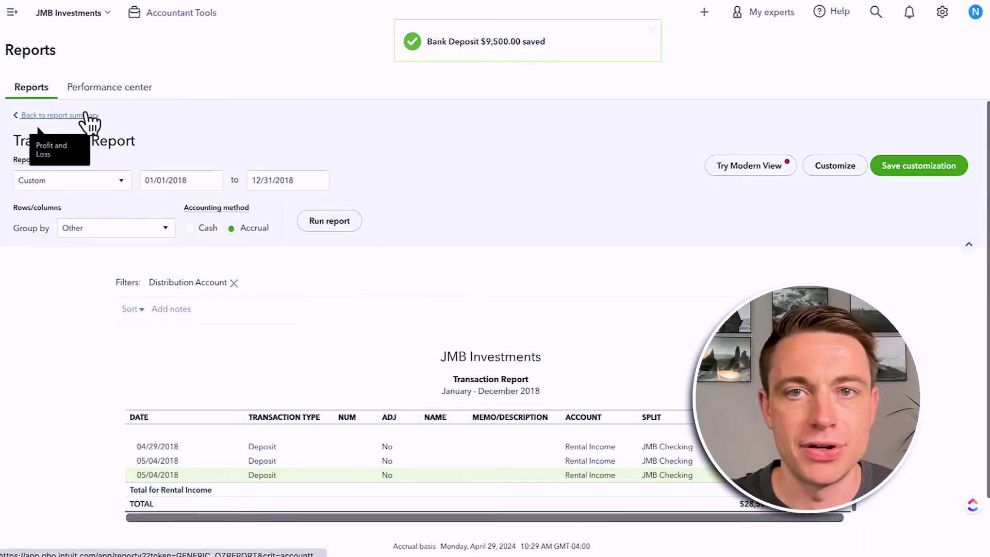
left_click(87, 116)
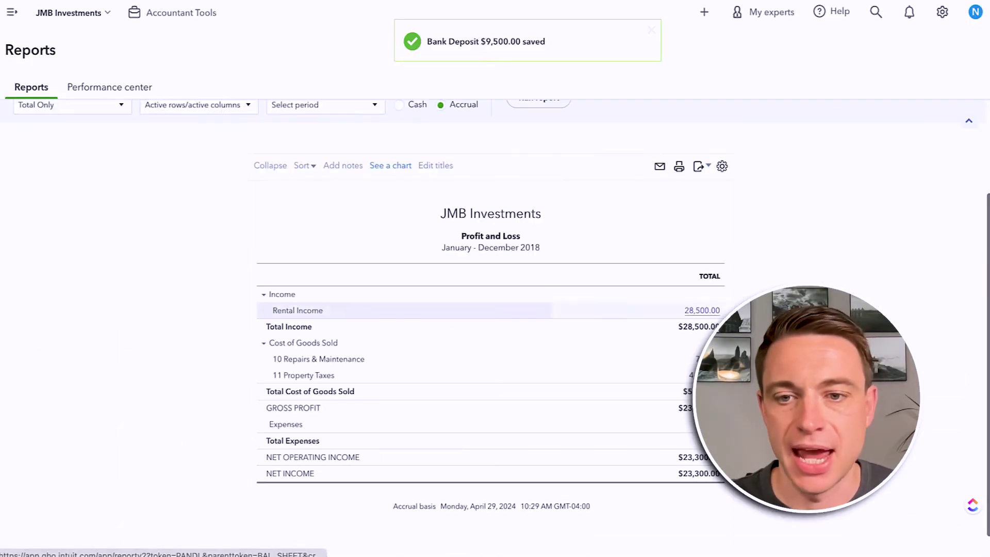
left_click(708, 359)
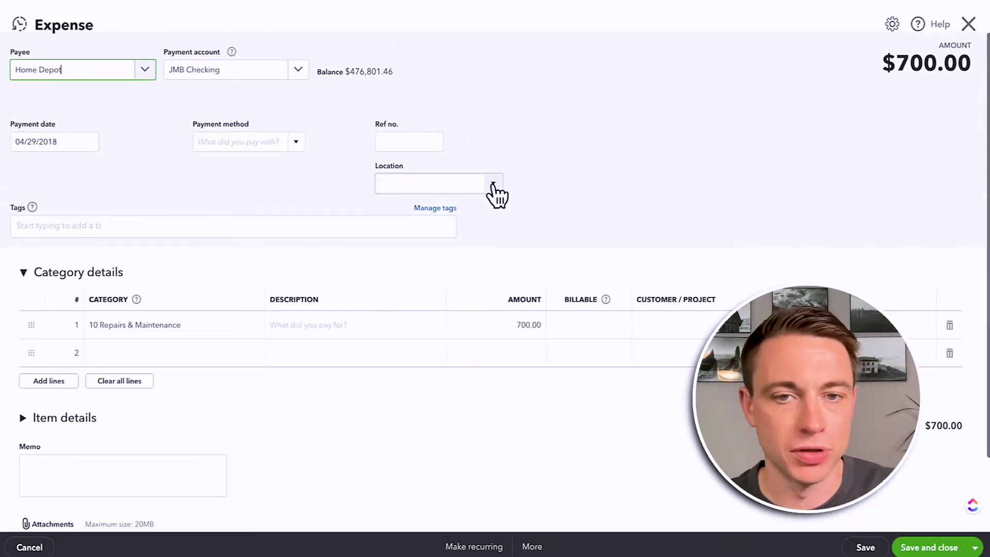
left_click(490, 189)
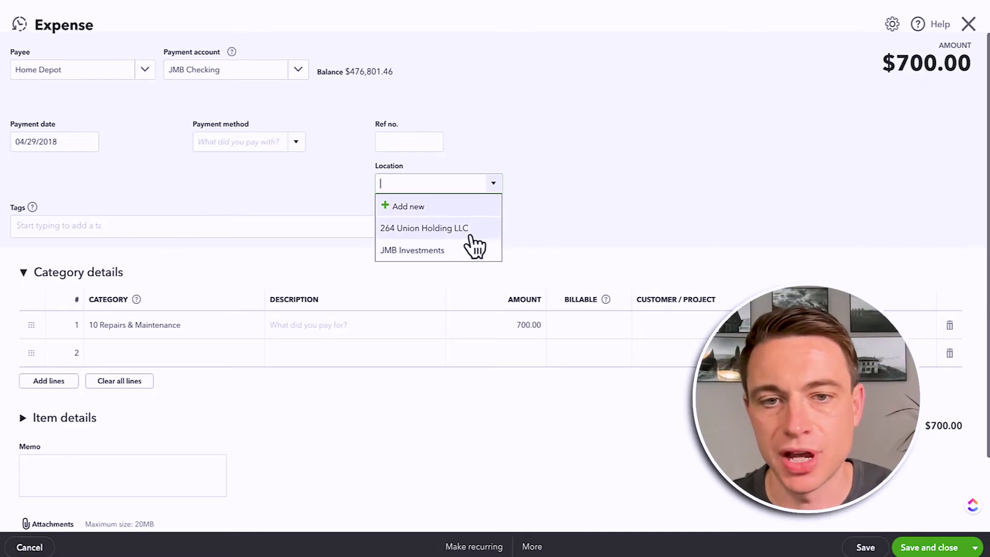
left_click(454, 252)
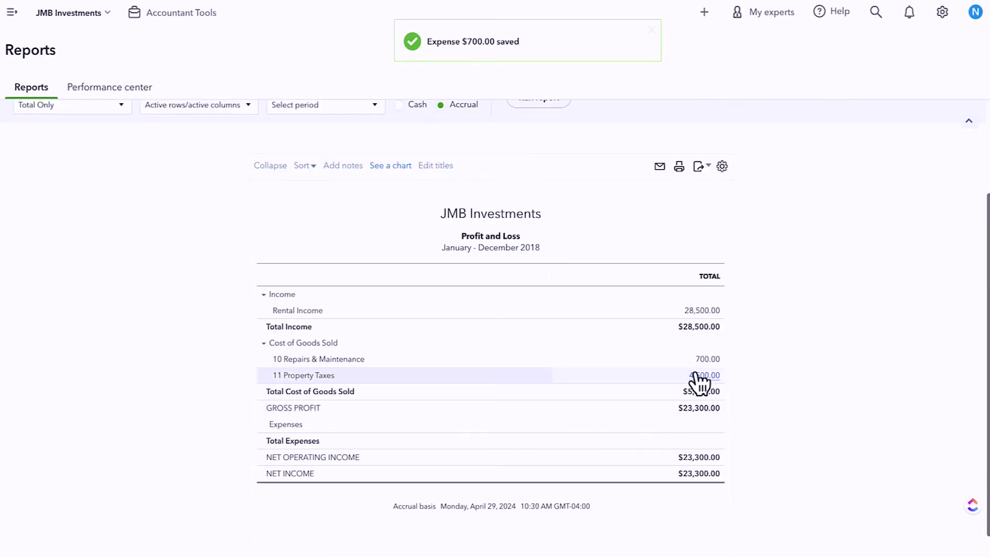
Open the 05/04/2018 property taxes expense for 122 Buffalo, set its location to JMB Investments, and save and close it.
left_click(699, 375)
left_click(671, 451)
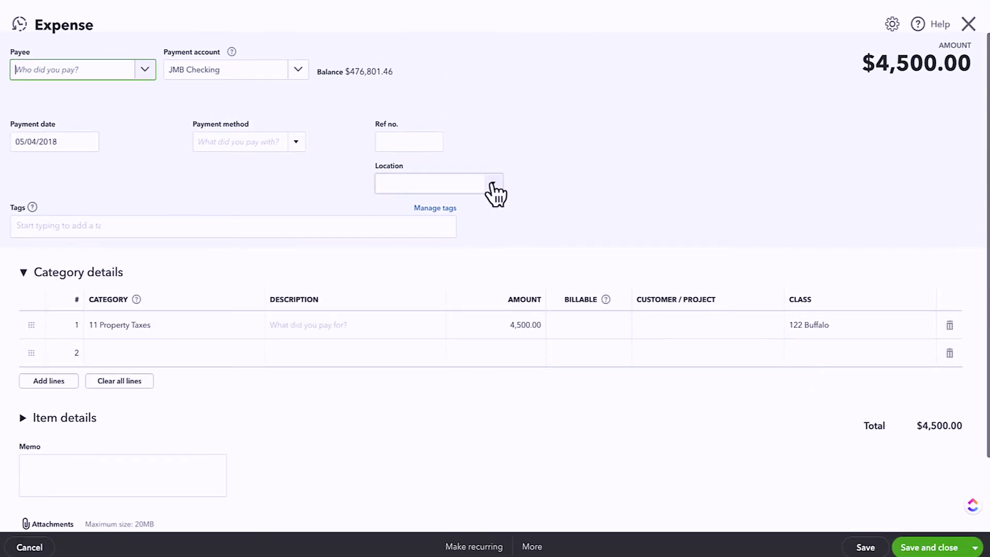
left_click(492, 185)
left_click(466, 248)
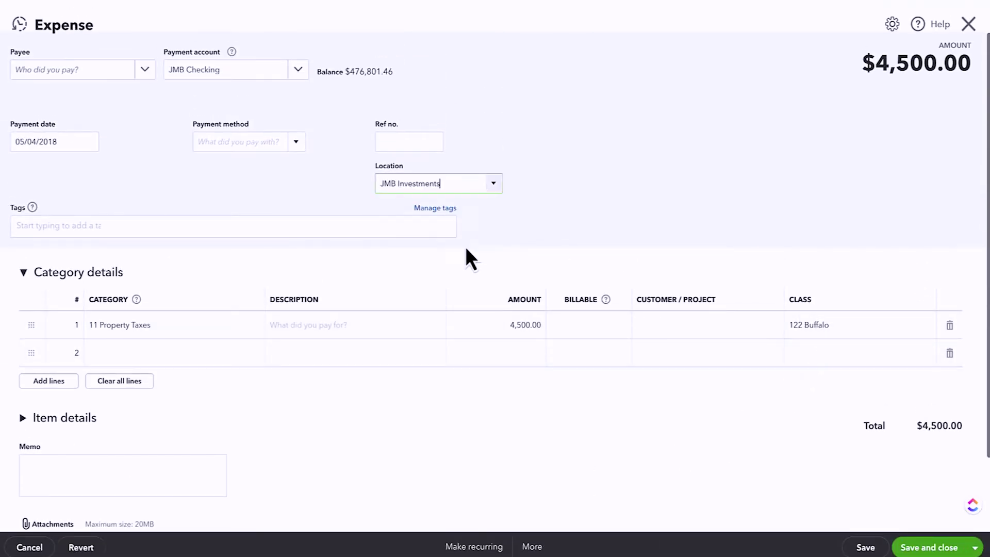
left_click(948, 548)
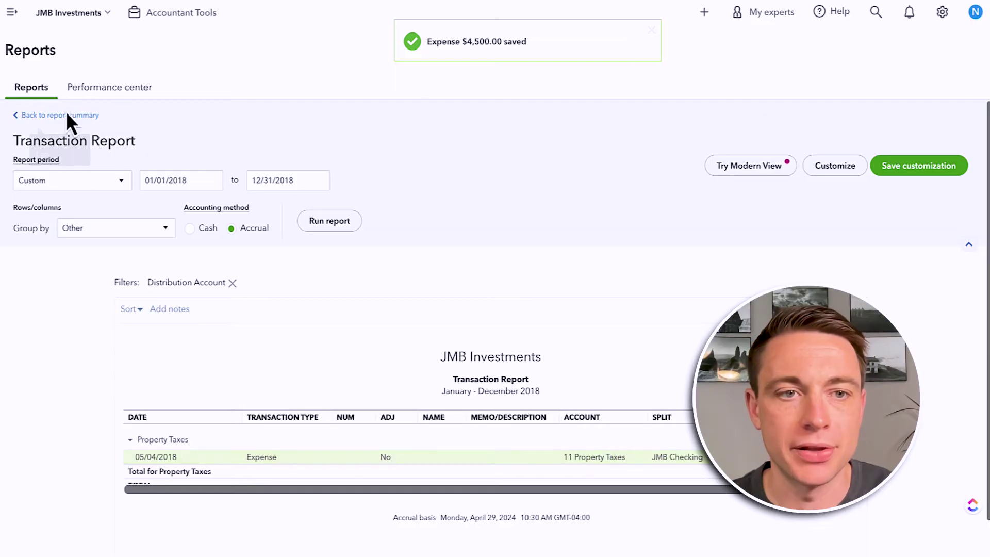
Return to the balance sheet summary and review its asset, liability and equity sections.
left_click(67, 115)
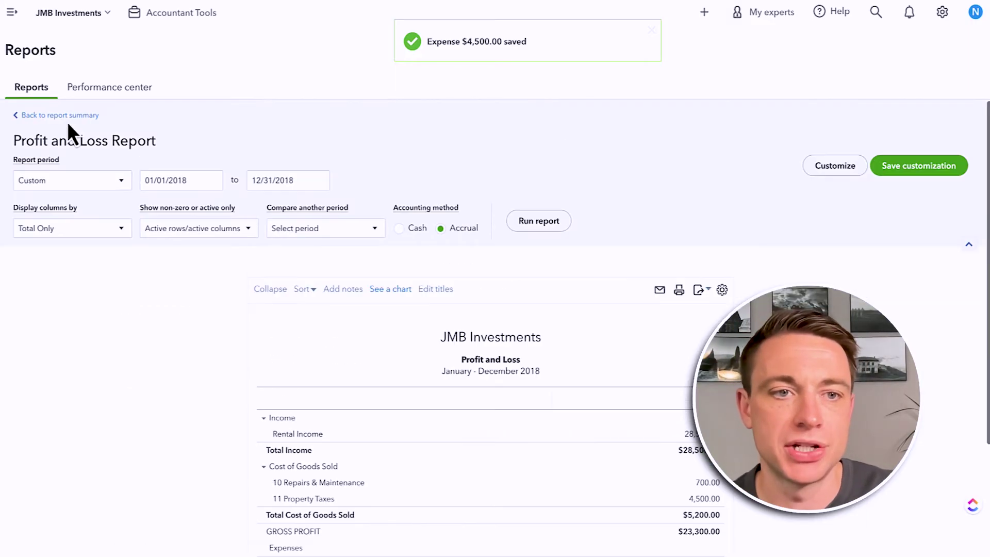
left_click(68, 118)
scroll(364, 196, "down", 7)
scroll(570, 251, "up", 5)
scroll(569, 252, "up", 2)
scroll(567, 252, "down", 5)
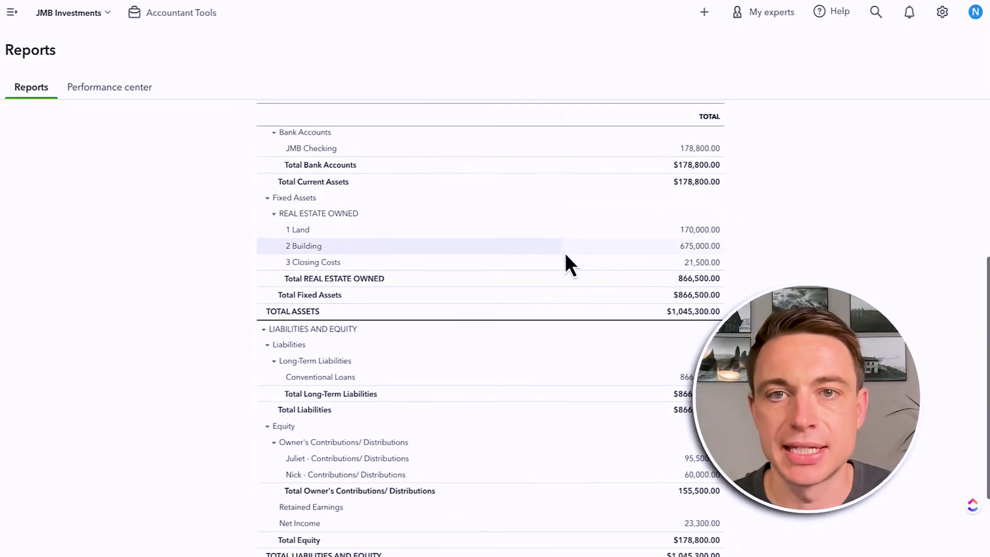
scroll(568, 261, "down", 2)
scroll(568, 261, "up", 6)
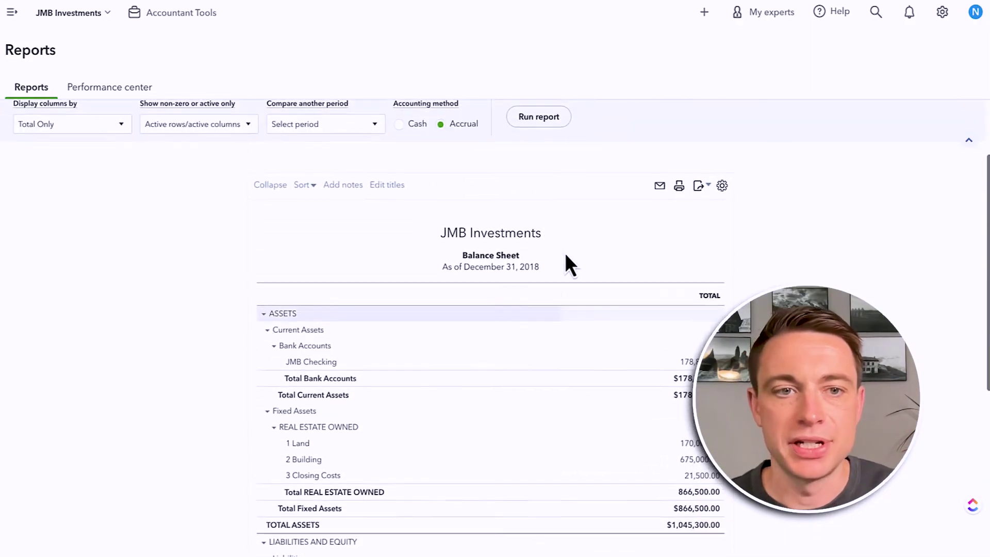
Display the balance sheet columns by Classes and rerun the report.
left_click(70, 139)
left_click(41, 322)
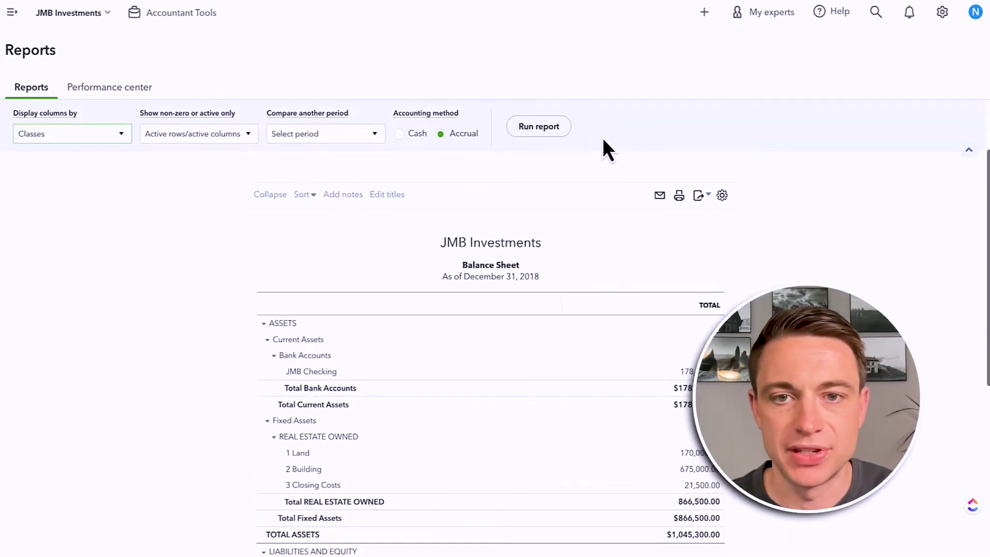
left_click(549, 136)
scroll(549, 148, "down", 4)
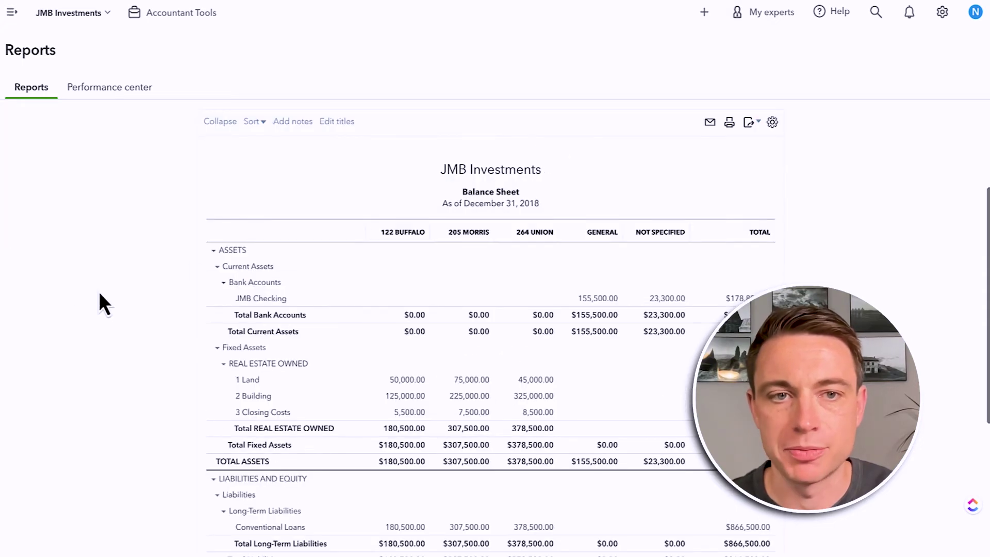
Display the balance sheet columns by Businesses and rerun the report.
scroll(83, 294, "up", 4)
left_click(66, 230)
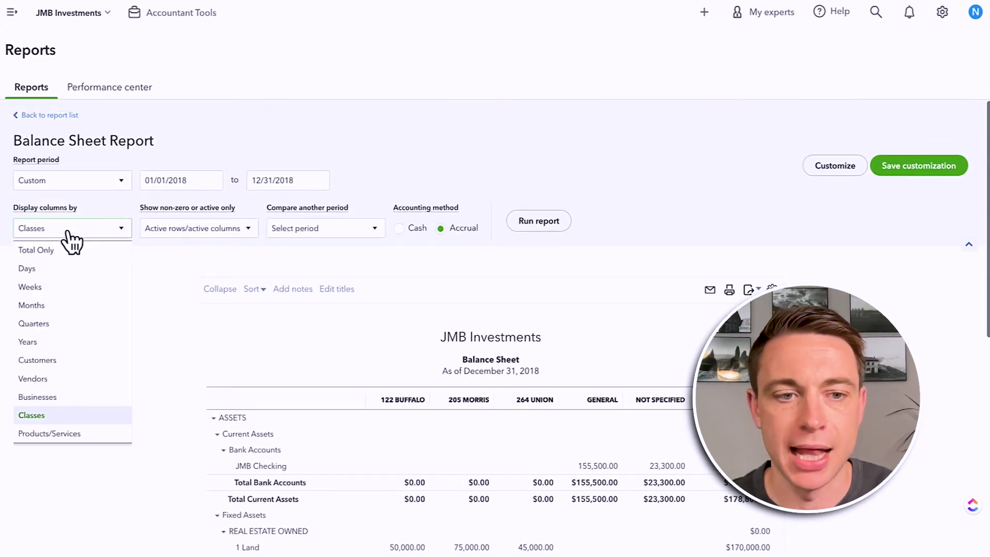
left_click(54, 401)
left_click(534, 222)
Examine the assets, liabilities and equity in the 264 Union Holding LLC and JMB Investments columns of the balance sheet.
scroll(527, 219, "down", 3)
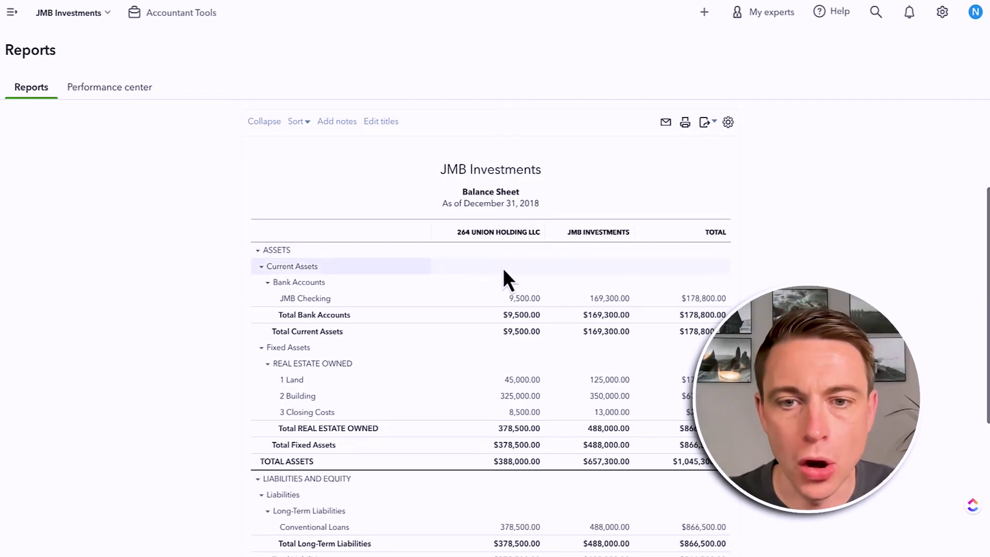
scroll(511, 333, "down", 1)
scroll(511, 330, "down", 2)
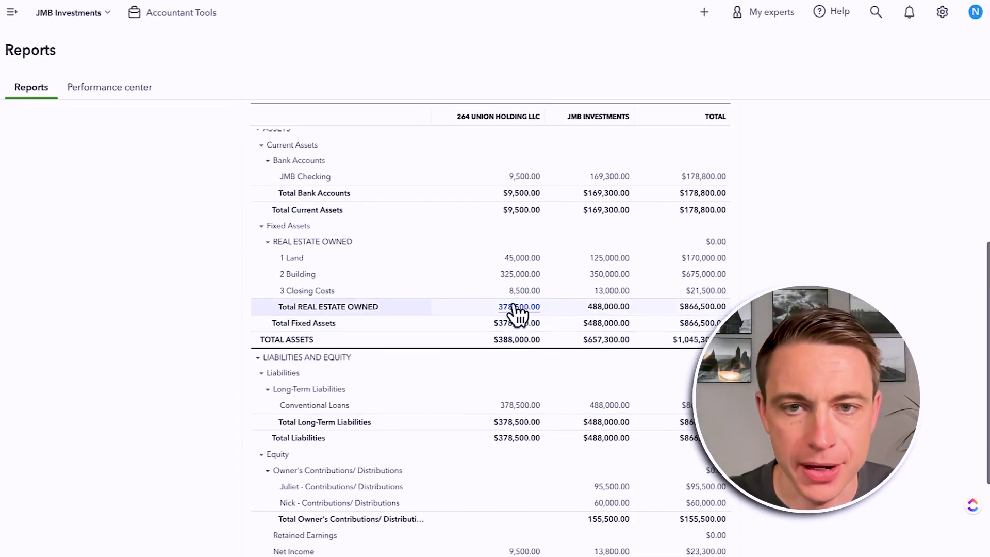
scroll(516, 312, "up", 4)
scroll(515, 312, "down", 2)
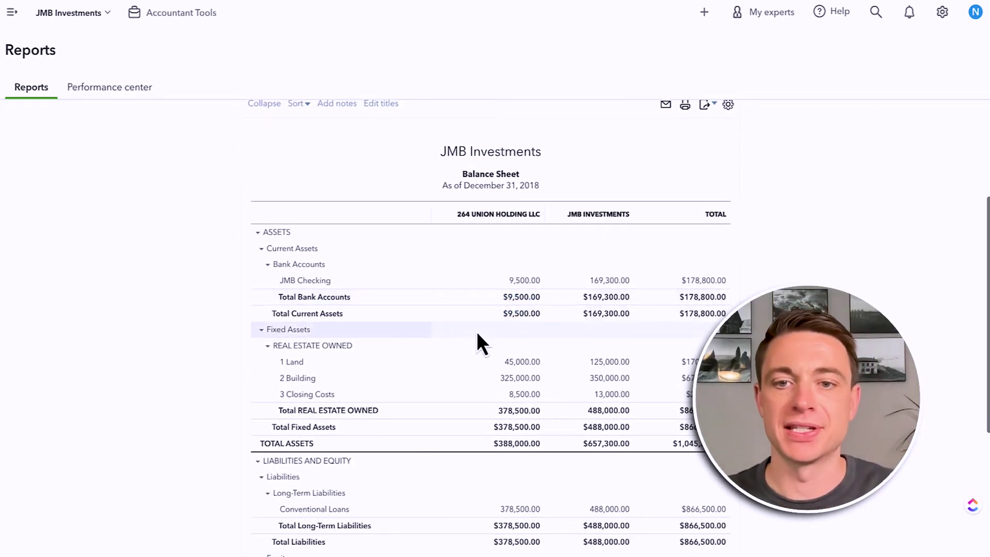
scroll(478, 334, "down", 3)
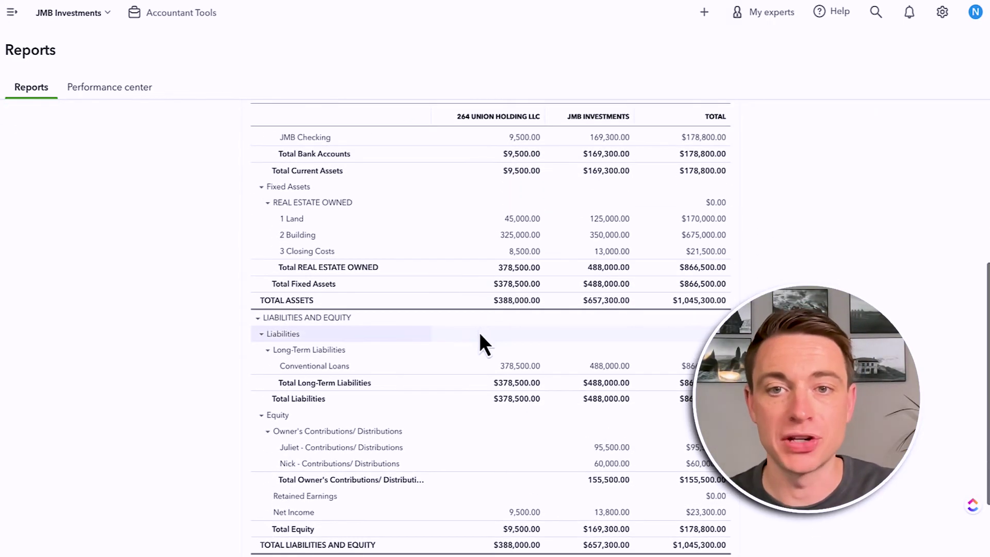
scroll(480, 340, "down", 1)
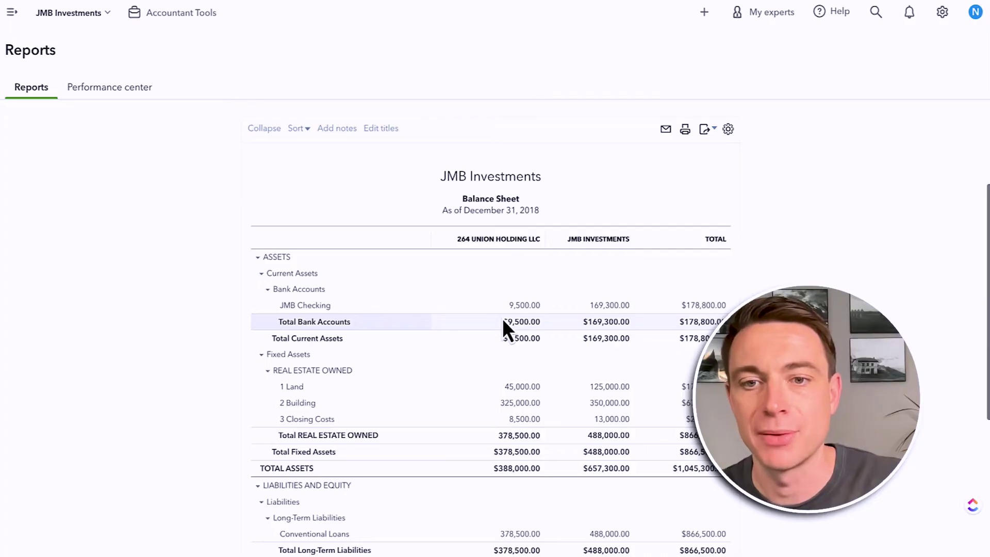
Customize the balance sheet with a Business filter limited to JMB Investments and run the report.
scroll(504, 321, "up", 2)
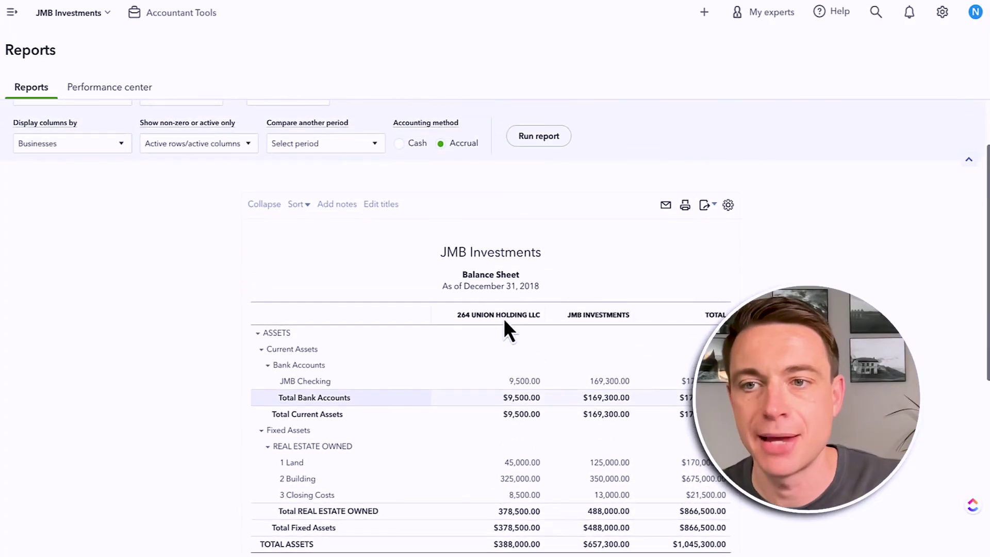
scroll(505, 321, "up", 2)
left_click(838, 149)
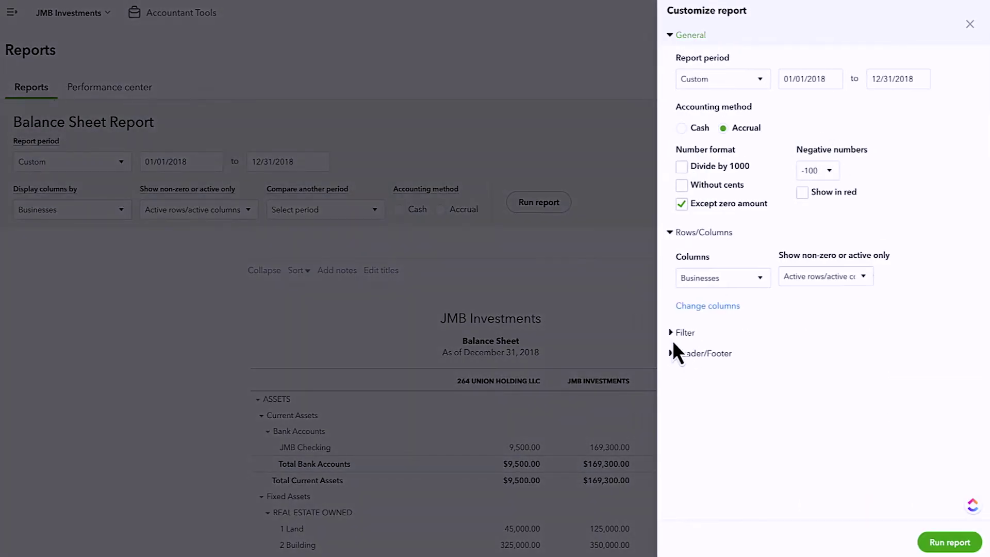
scroll(743, 377, "down", 1)
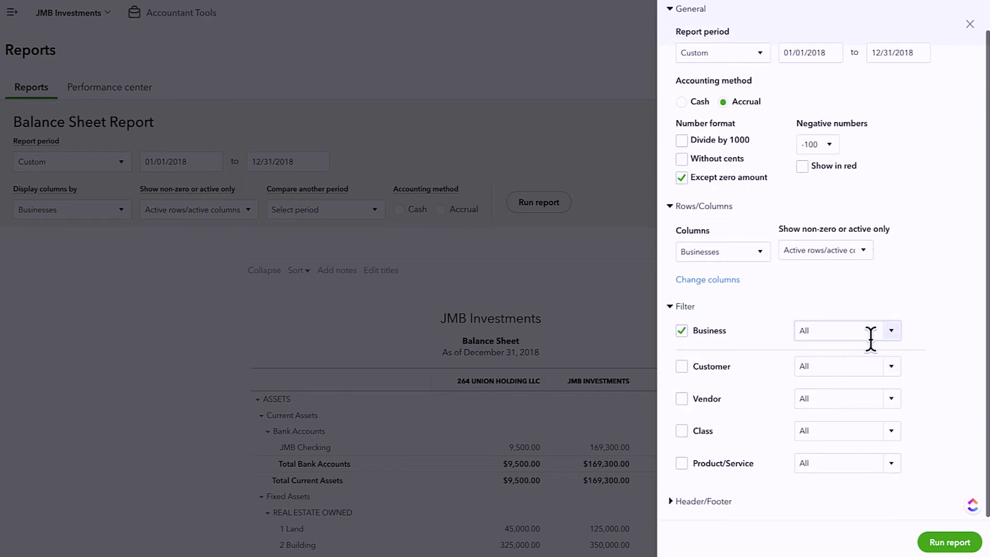
left_click(891, 334)
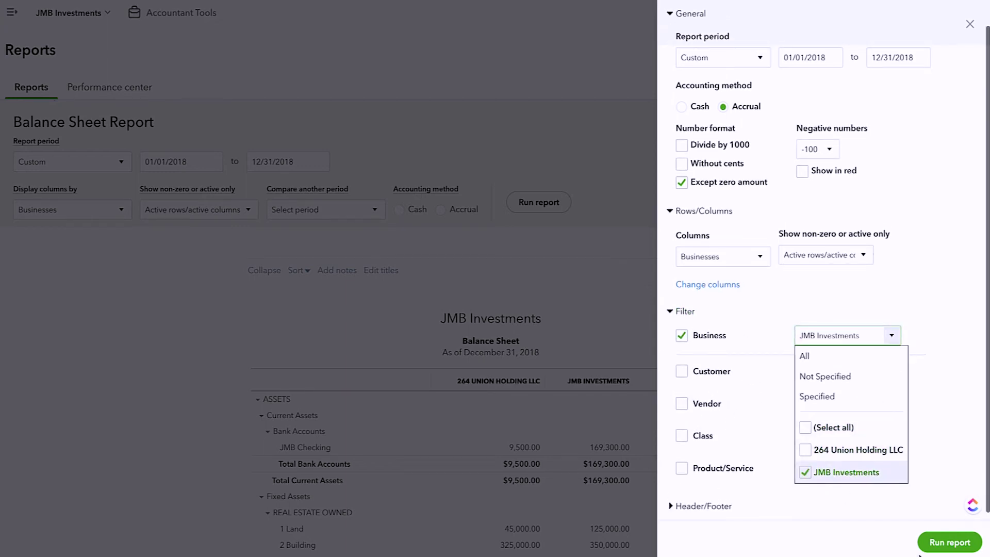
left_click(963, 545)
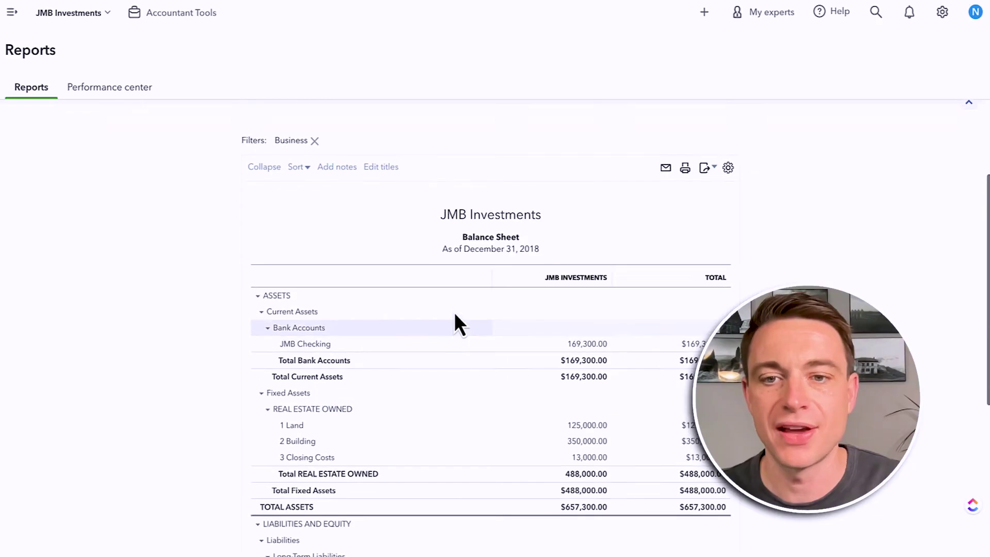
Display the filtered balance sheet's columns by Total Only and rerun the report.
scroll(593, 407, "up", 2)
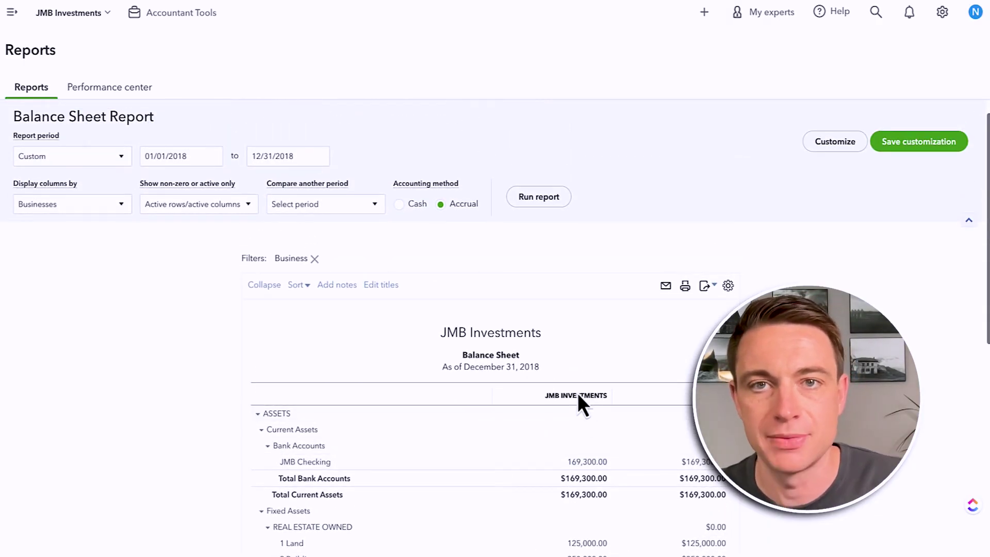
left_click(45, 233)
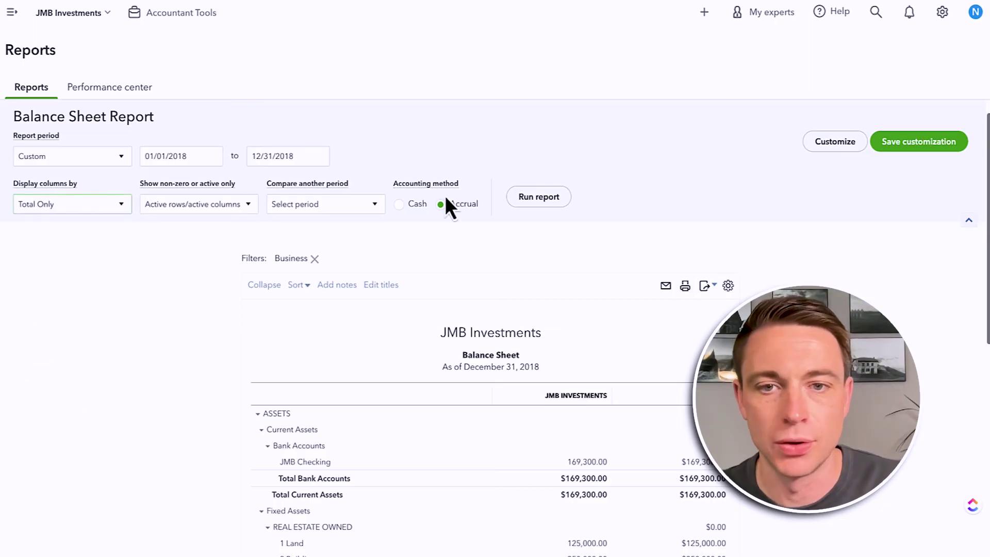
left_click(539, 200)
scroll(593, 399, "up", 2)
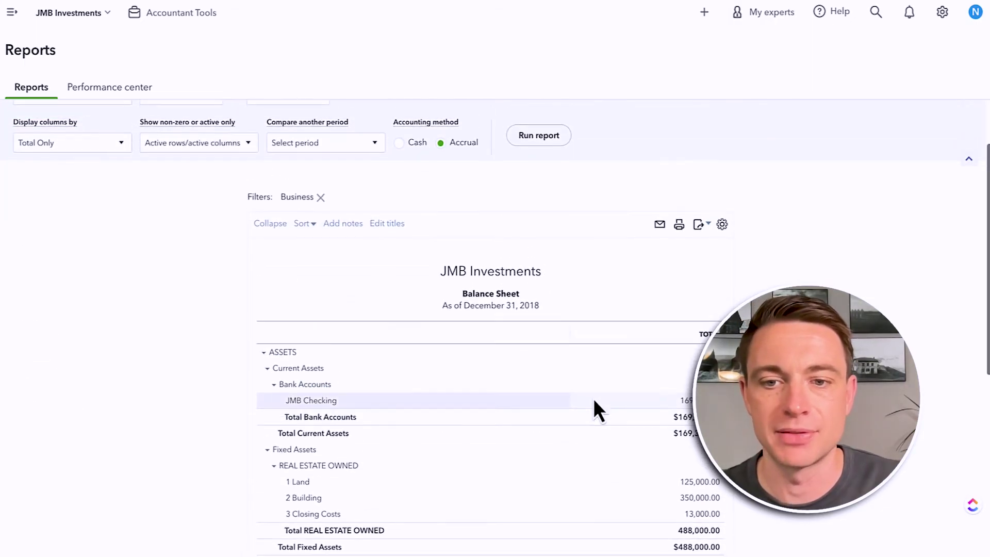
Collapse the ASSETS section of the balance sheet to view the liabilities and equity, and expand it again.
scroll(592, 409, "down", 3)
left_click(262, 222)
left_click(262, 235)
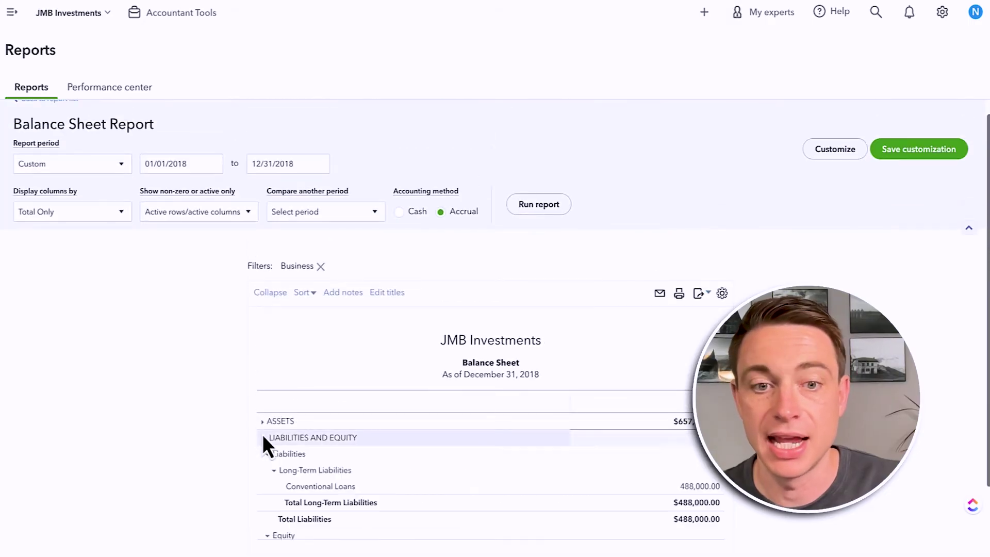
left_click(262, 421)
scroll(462, 393, "down", 3)
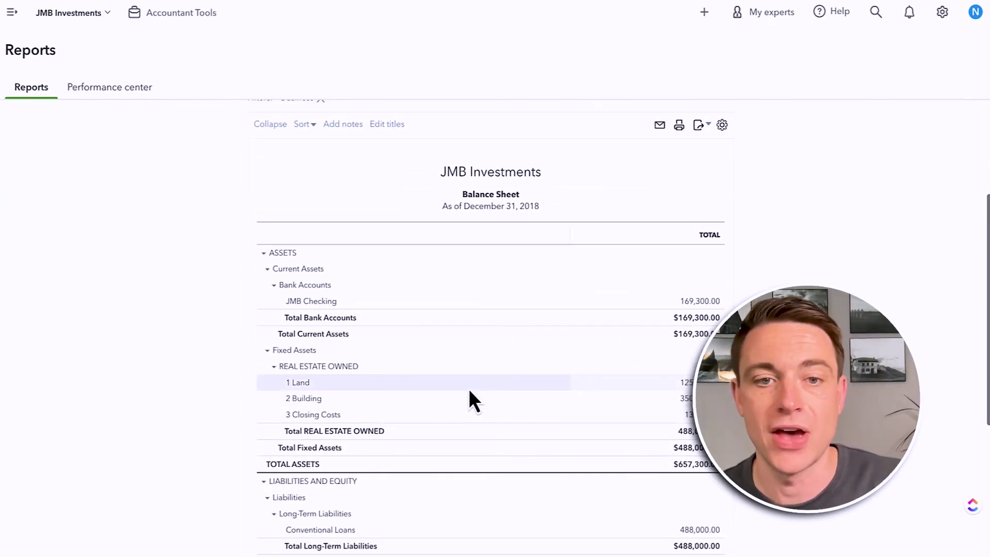
Display the JMB Investments balance sheet columns by Classes, rerun the report and review the per-property figures.
scroll(454, 358, "up", 1)
scroll(49, 232, "up", 2)
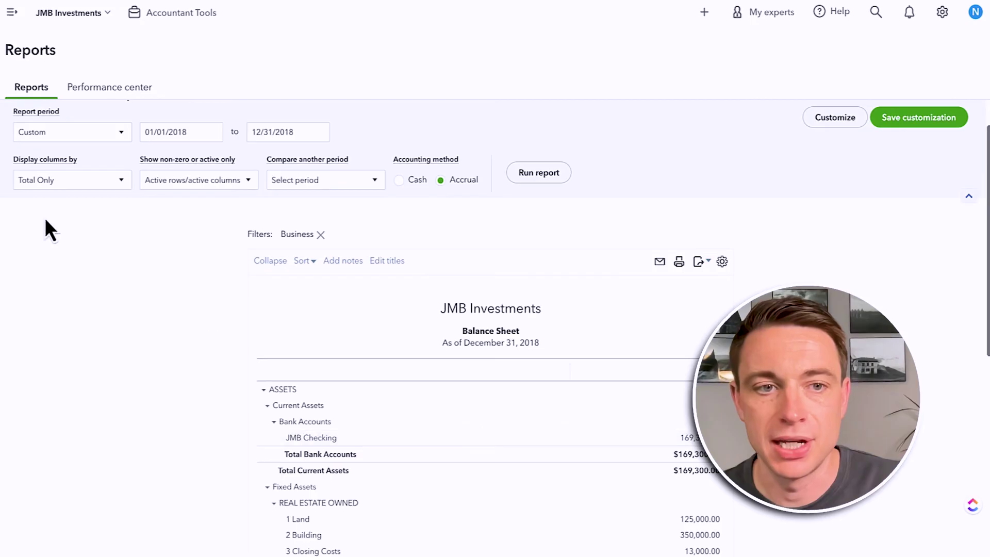
left_click(32, 367)
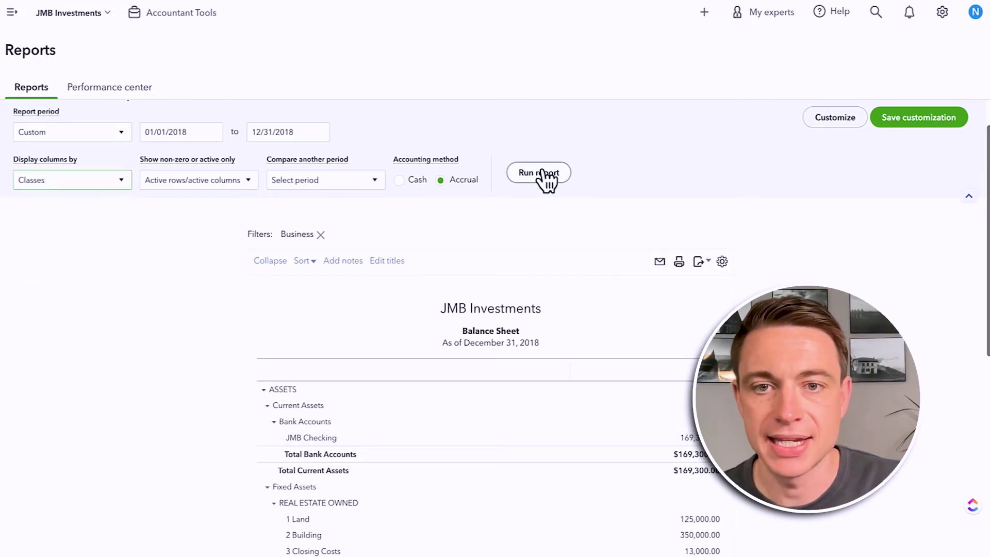
left_click(541, 175)
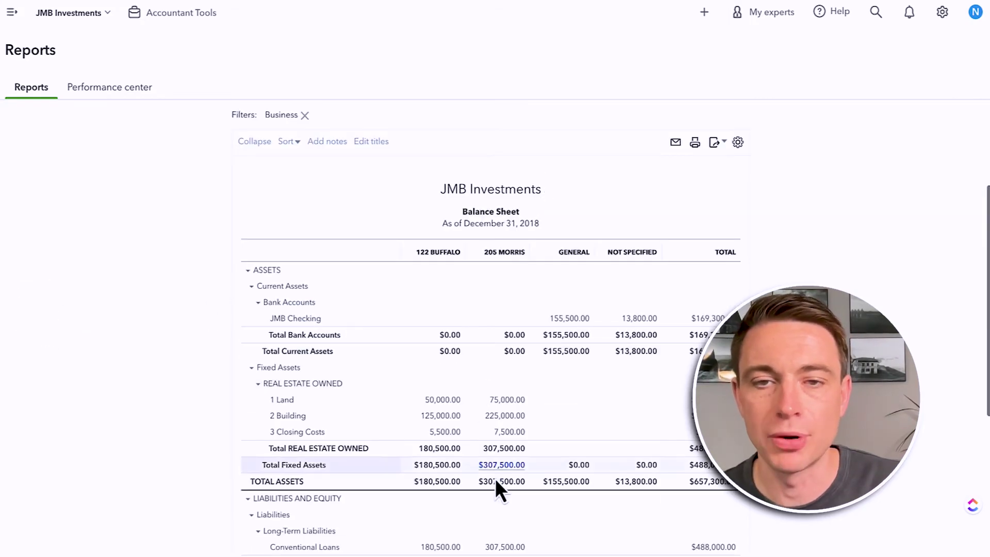
scroll(491, 446, "up", 1)
scroll(491, 447, "down", 4)
scroll(492, 433, "down", 3)
scroll(490, 419, "up", 7)
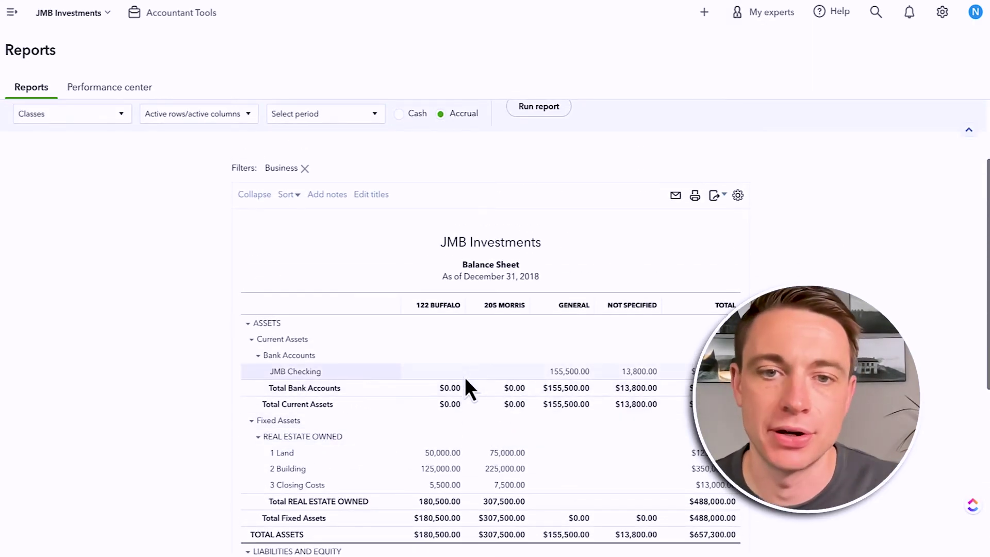
Remove the Business filter from the balance sheet, set its columns to Total Only and rerun the report.
scroll(462, 389, "up", 2)
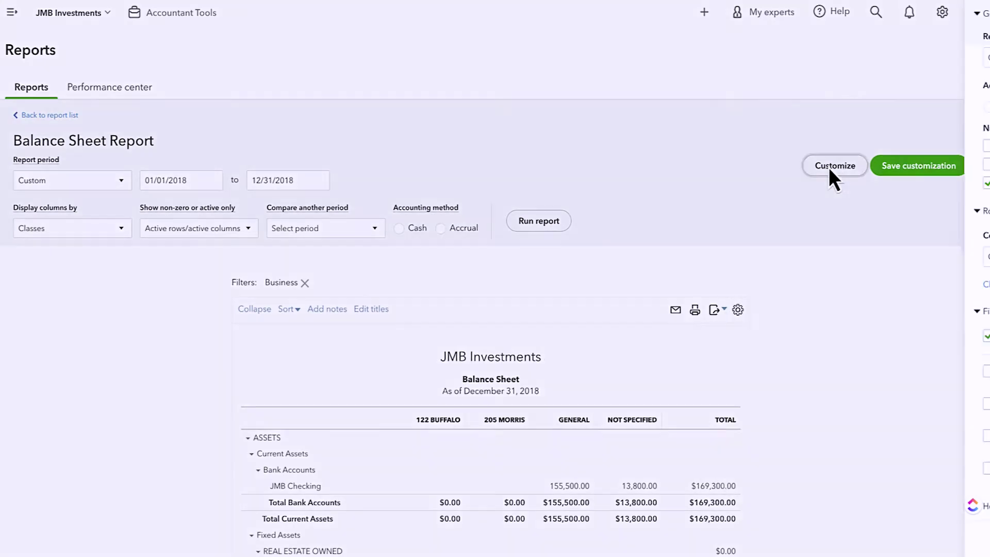
left_click(833, 170)
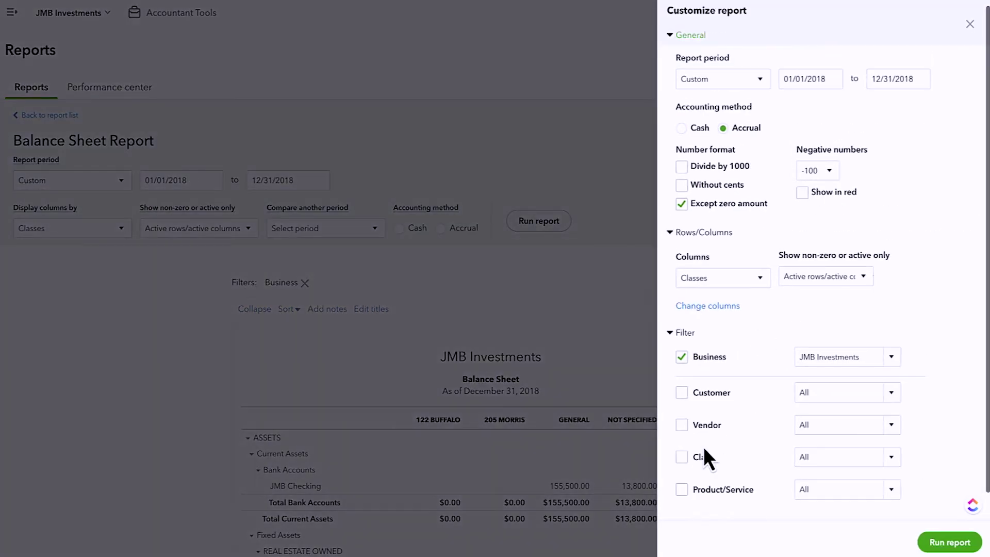
left_click(683, 358)
left_click(950, 542)
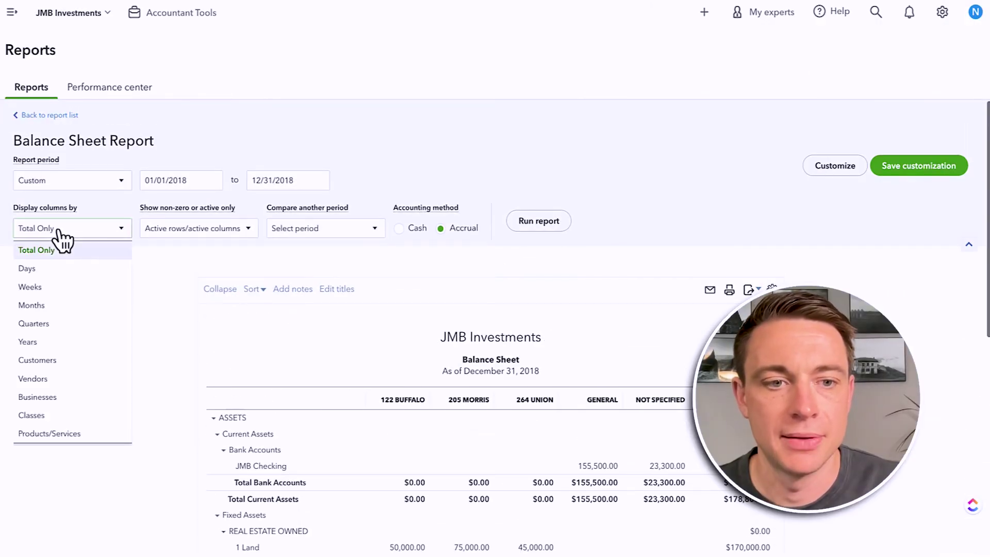
left_click(527, 226)
scroll(528, 232, "down", 10)
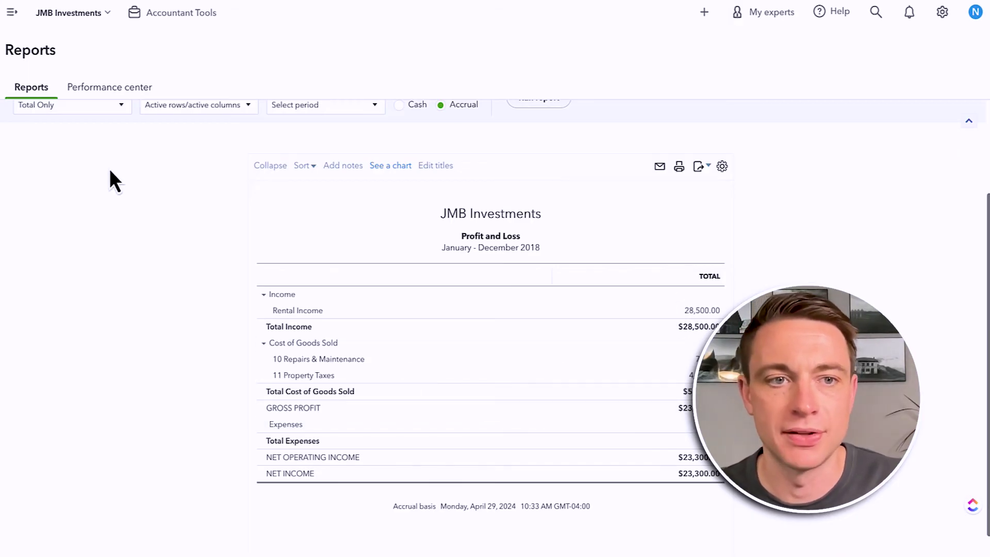
Display the 2018 Profit and Loss columns by Classes and rerun the report.
scroll(109, 169, "up", 1)
left_click(73, 105)
left_click(48, 315)
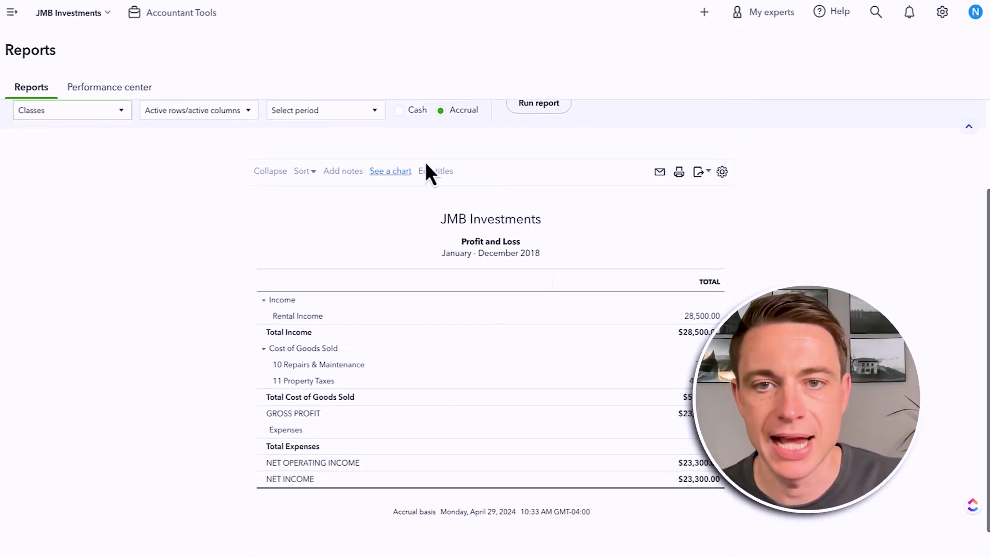
left_click(554, 111)
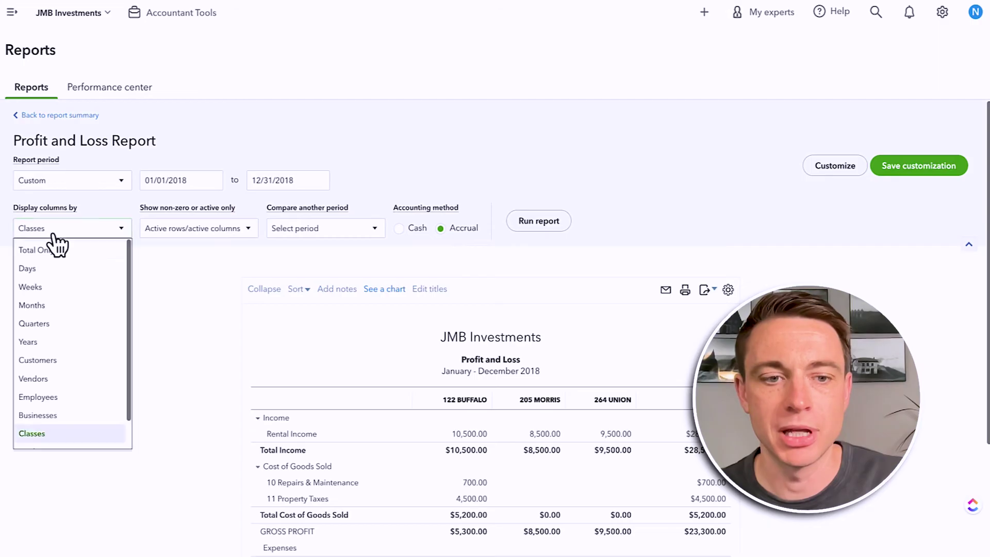
Display the Profit and Loss columns by Businesses and rerun the report.
left_click(53, 415)
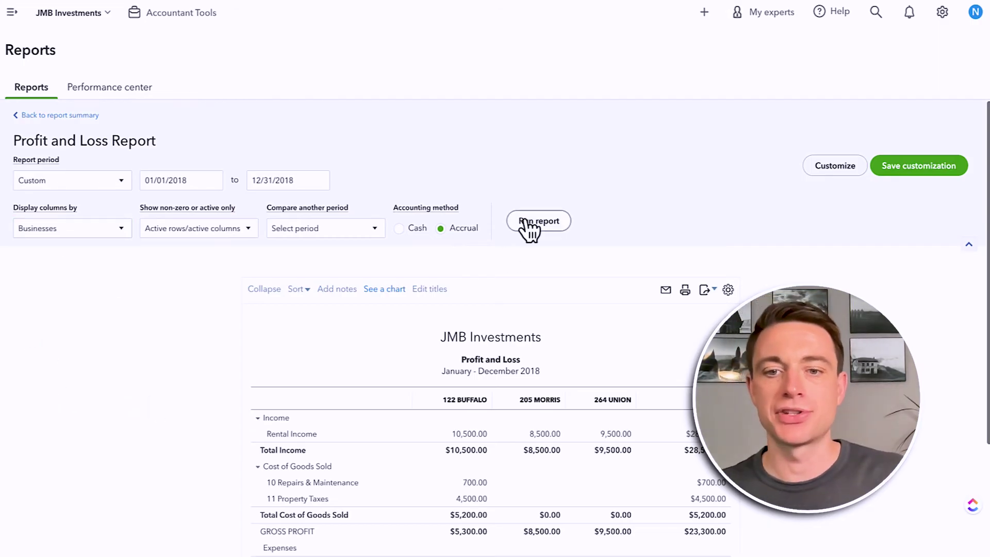
left_click(539, 220)
scroll(482, 201, "down", 2)
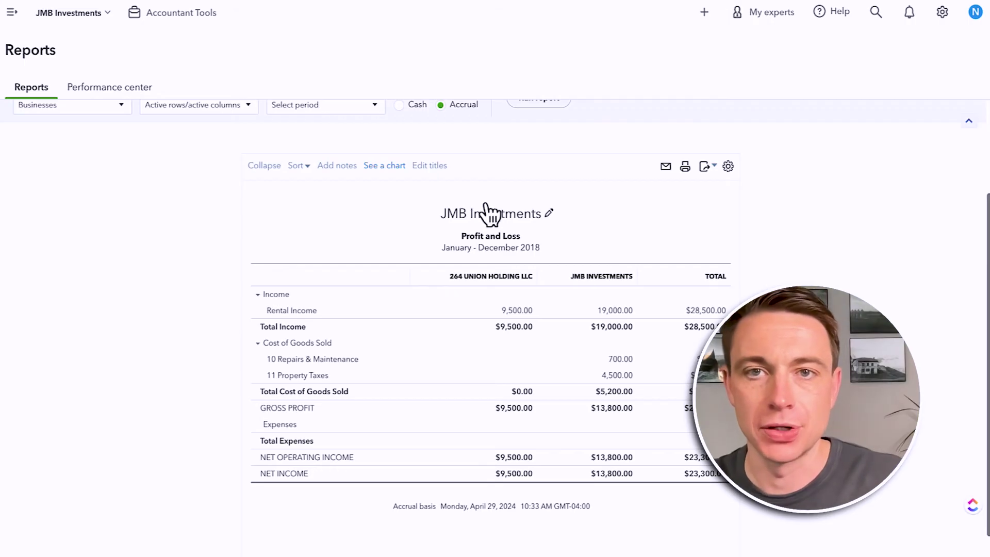
Customize the Profit and Loss with a Business filter limited to JMB Investments and run the report.
scroll(588, 356, "up", 2)
left_click(836, 166)
left_click(680, 334)
scroll(692, 366, "down", 2)
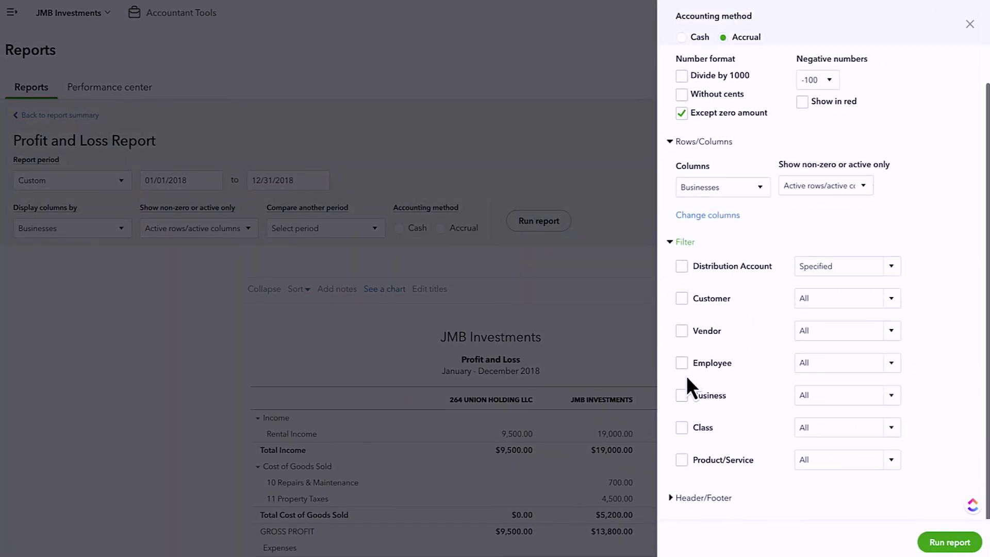
left_click(682, 393)
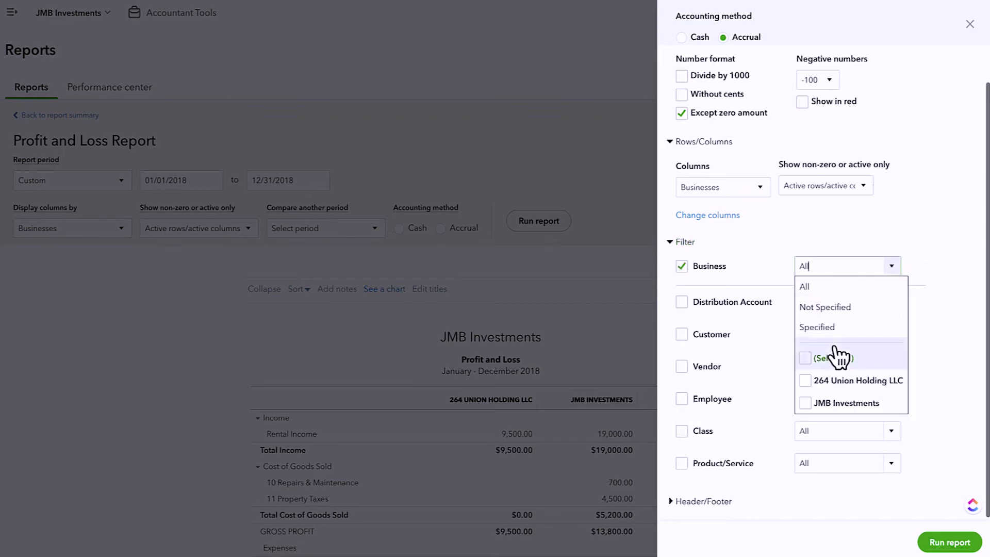
left_click(949, 542)
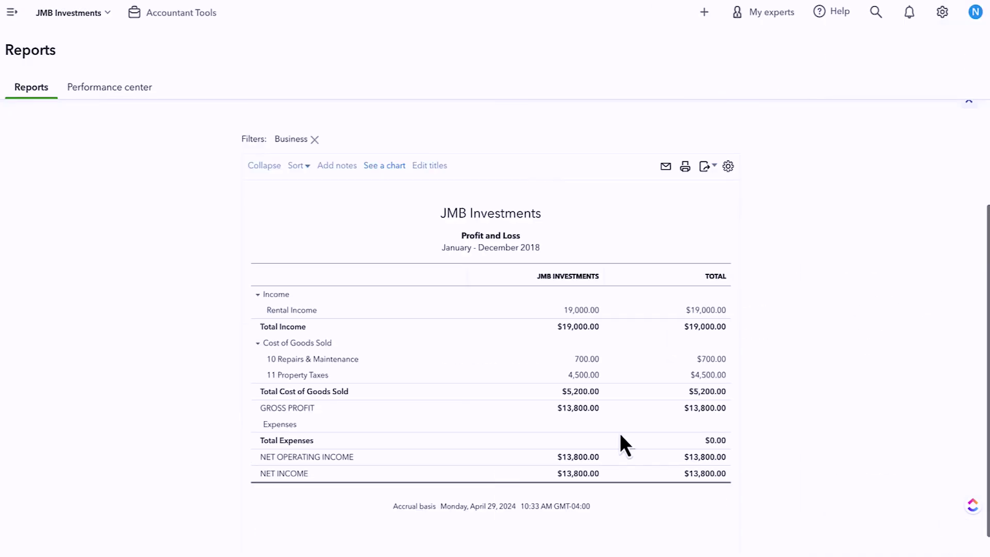
Display the JMB Investments Profit and Loss columns by Classes and rerun the report.
left_click(31, 229)
left_click(72, 436)
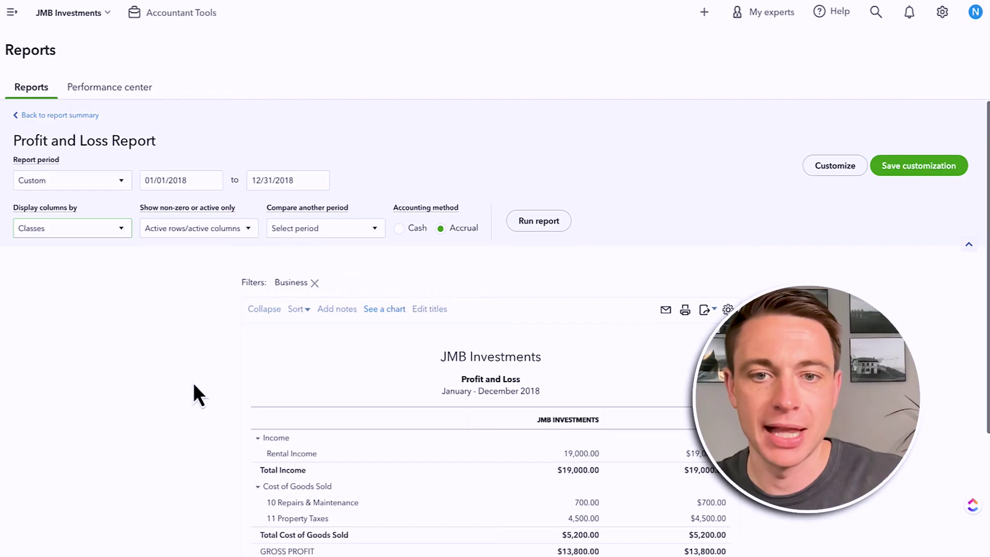
left_click(539, 227)
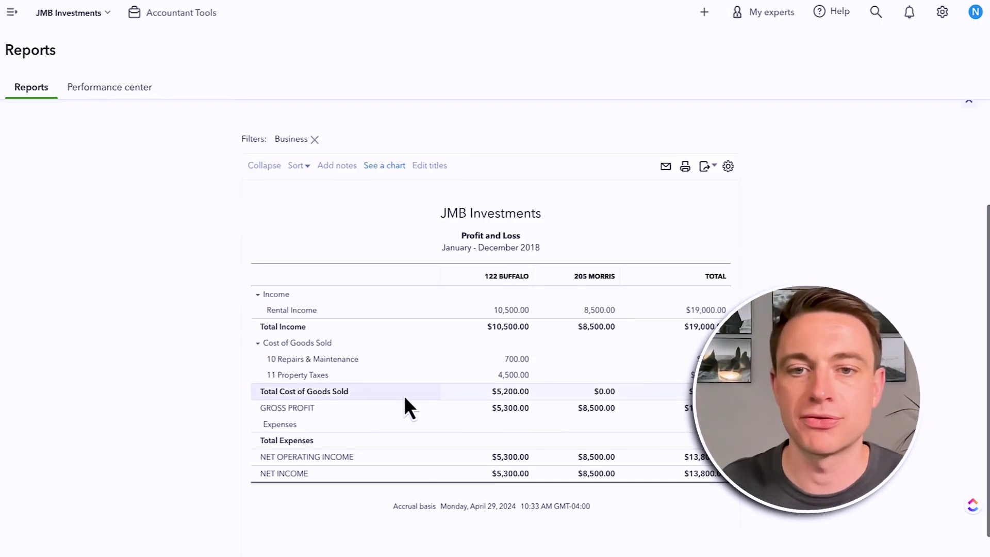
scroll(397, 397, "up", 3)
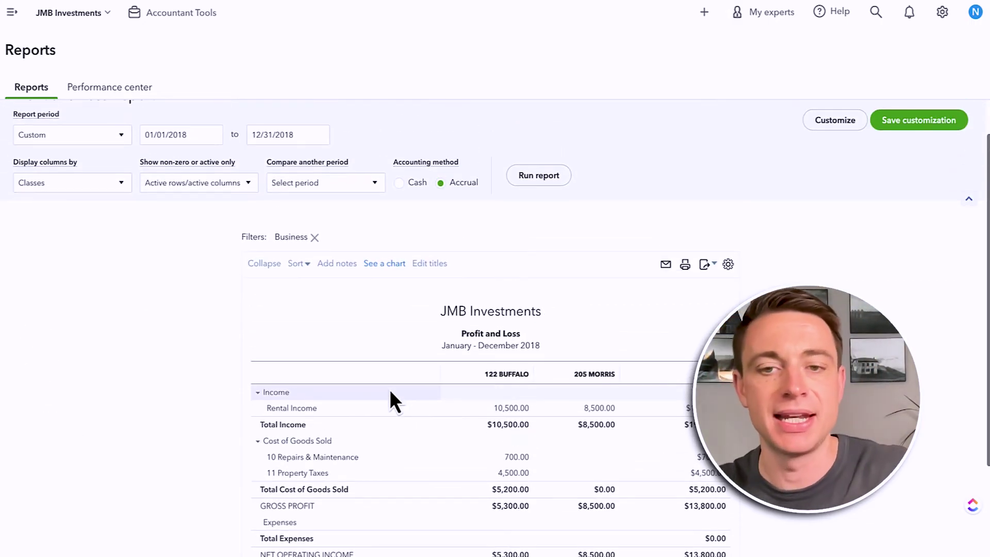